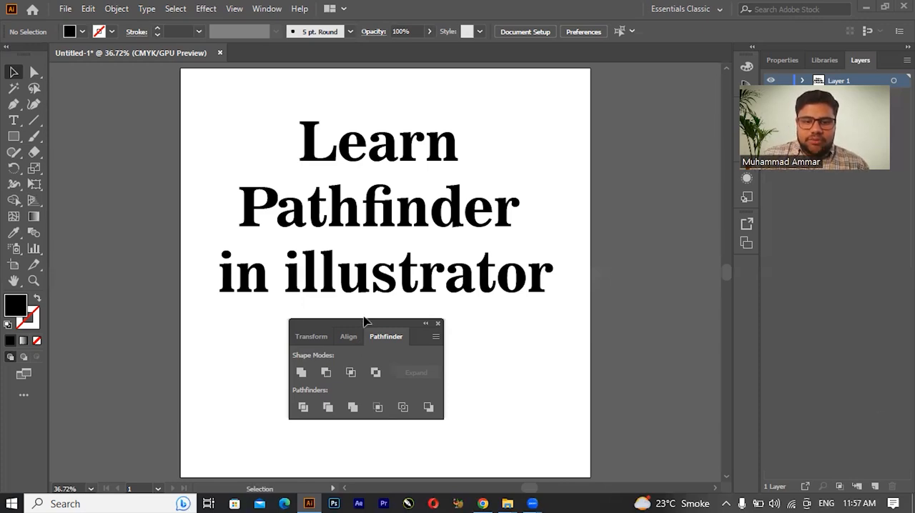
Step: Move the floating Pathfinder panel beside the artboard and delete the "Learn Pathfinder in illustrator" text
drag(362, 327, 661, 224)
drag(106, 87, 565, 376)
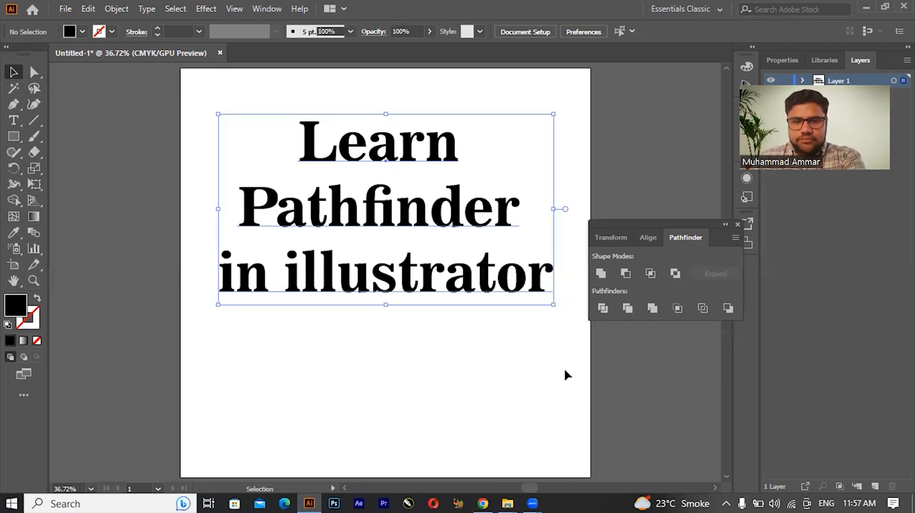
key(Delete)
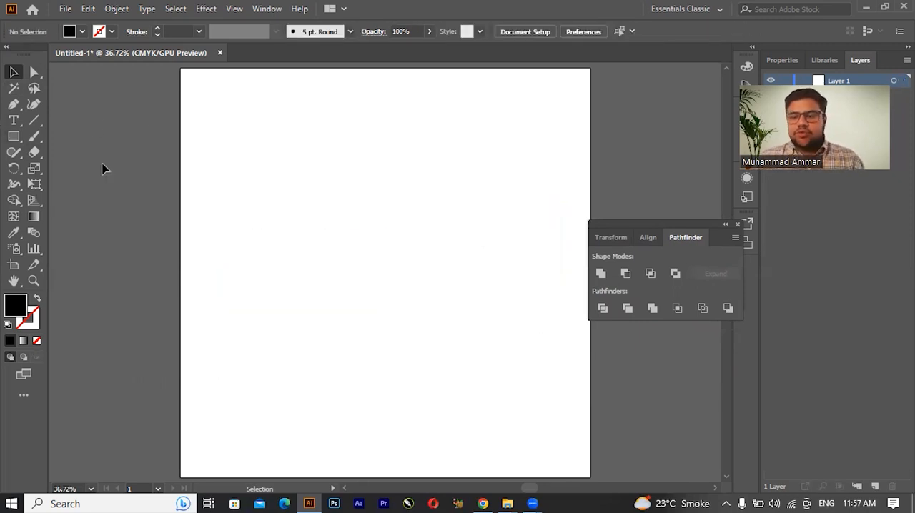
Step: Draw a large black circle in the middle of the artboard and a smaller circle overlapping its upper edge
click(16, 139)
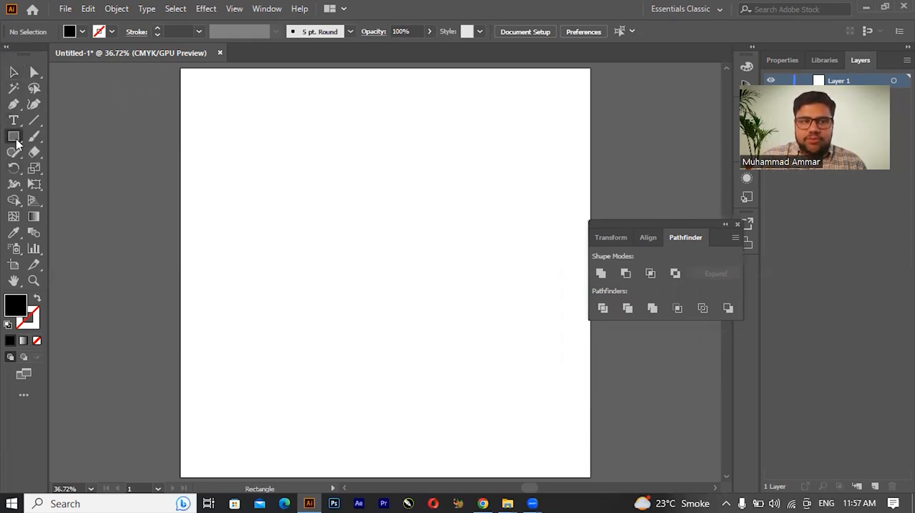
click(16, 140)
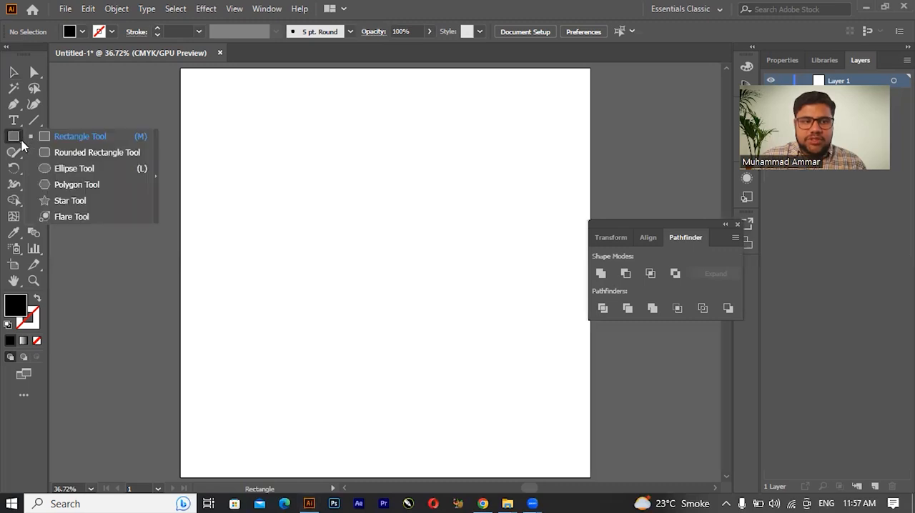
click(75, 169)
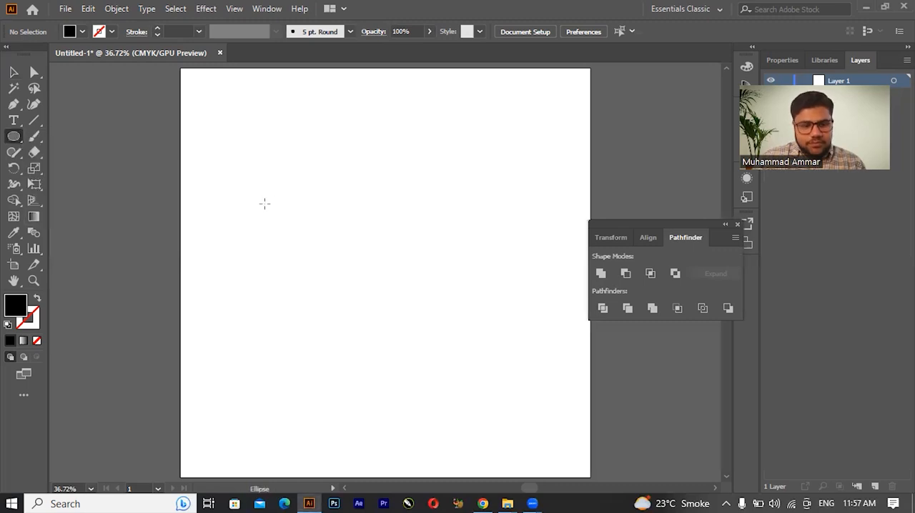
drag(283, 214, 435, 343)
drag(366, 227, 403, 249)
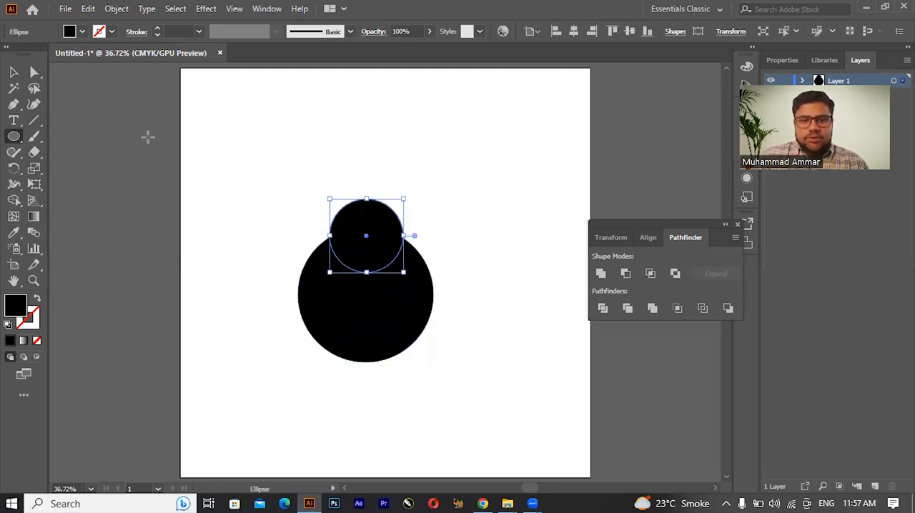
key(v)
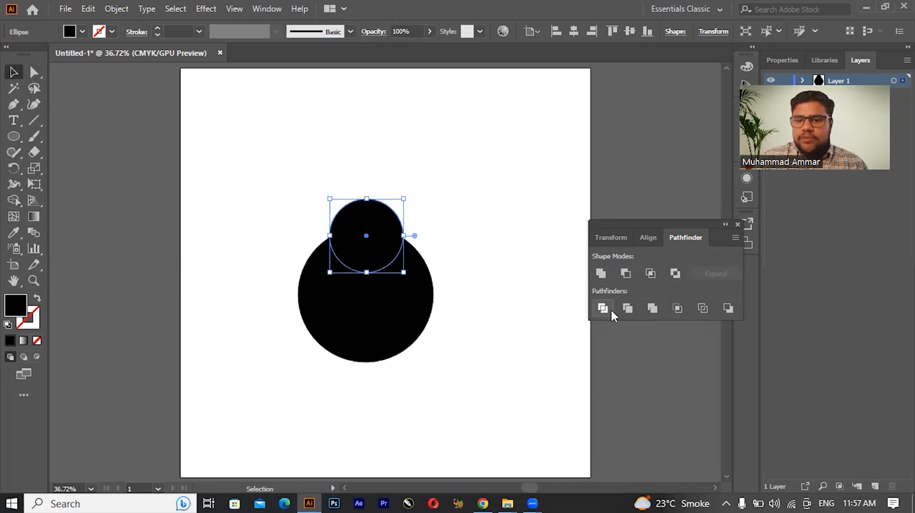
Step: Unite the two overlapping circles into one shape with Pathfinder, inspect the merged path, and undo the operation
shift+click(384, 317)
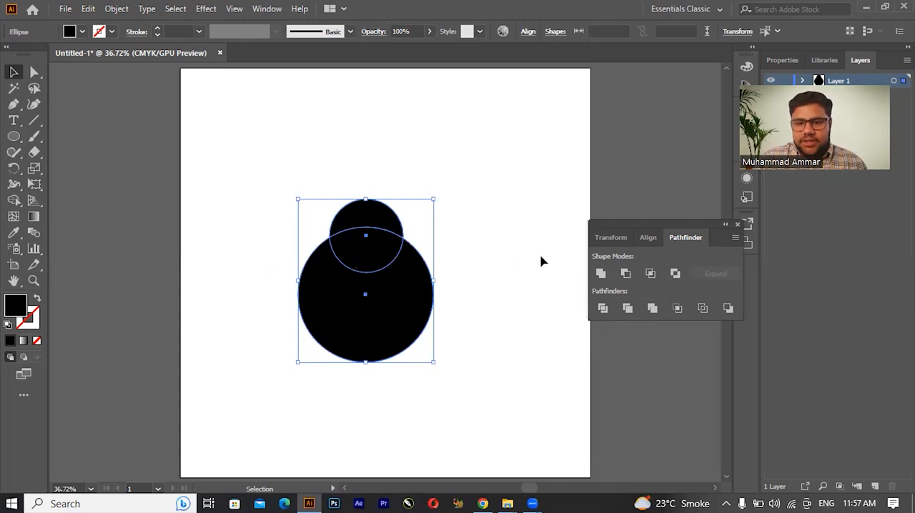
click(601, 273)
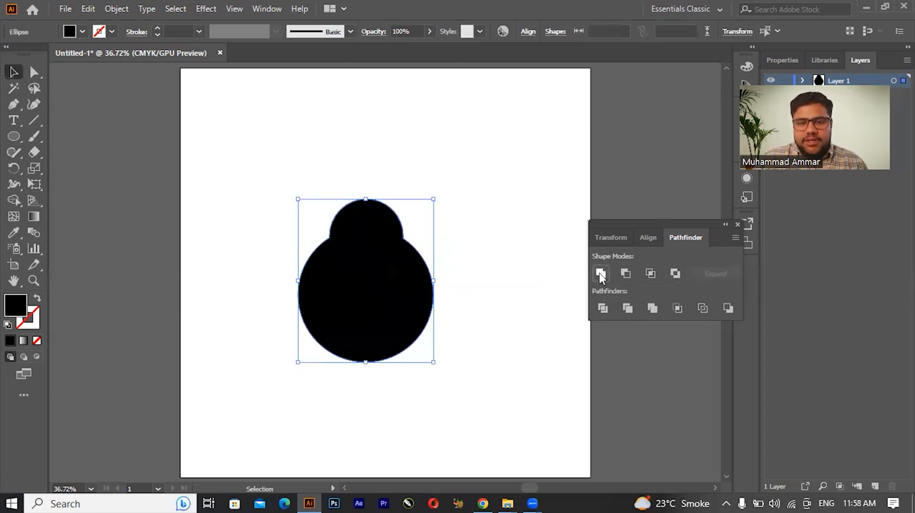
click(323, 191)
click(367, 253)
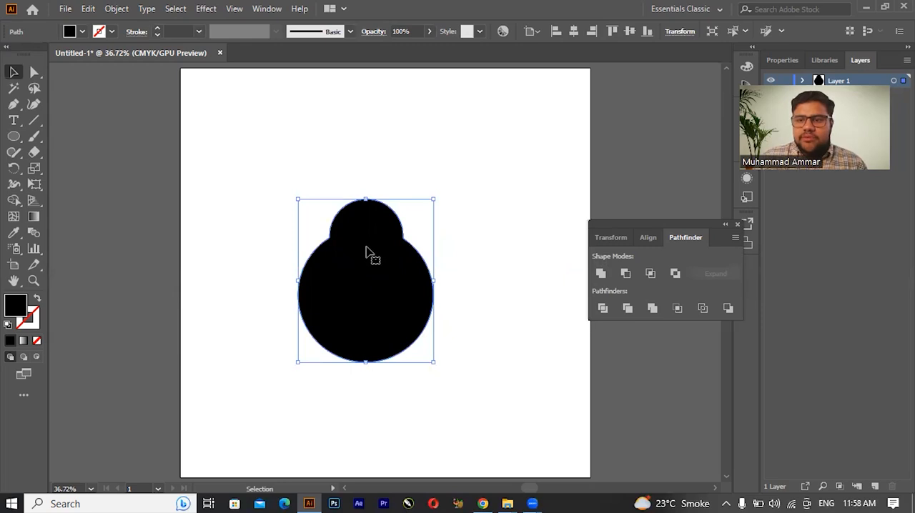
click(414, 135)
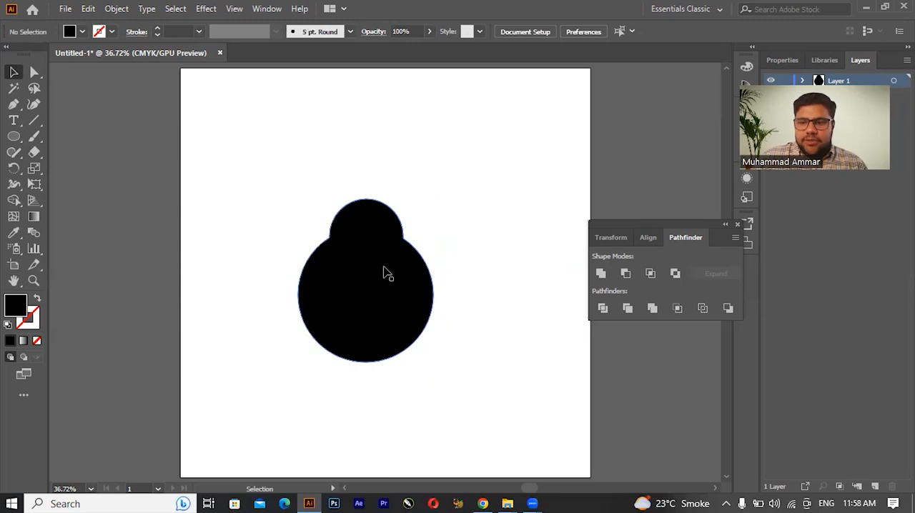
key(ctrl+z)
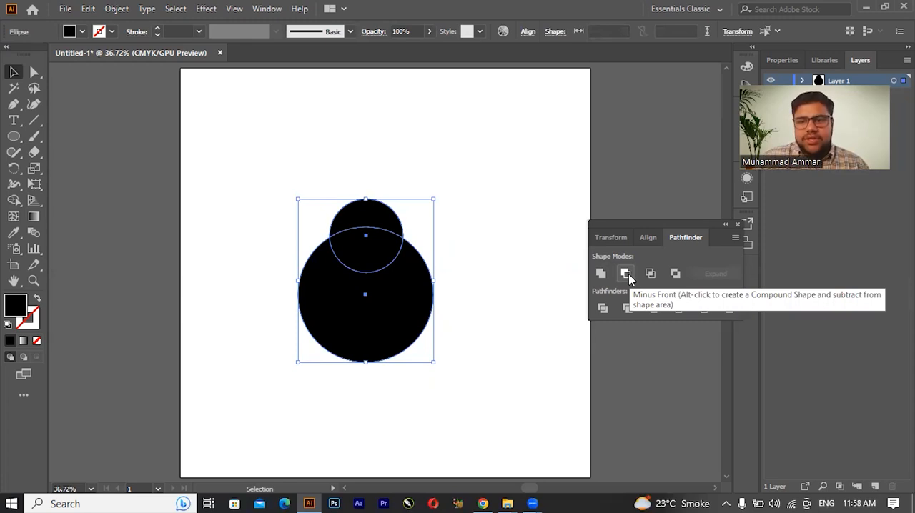
Step: Subtract the small front circle from the large circle with Minus Front, and undo the operation
click(340, 173)
click(361, 224)
click(363, 336)
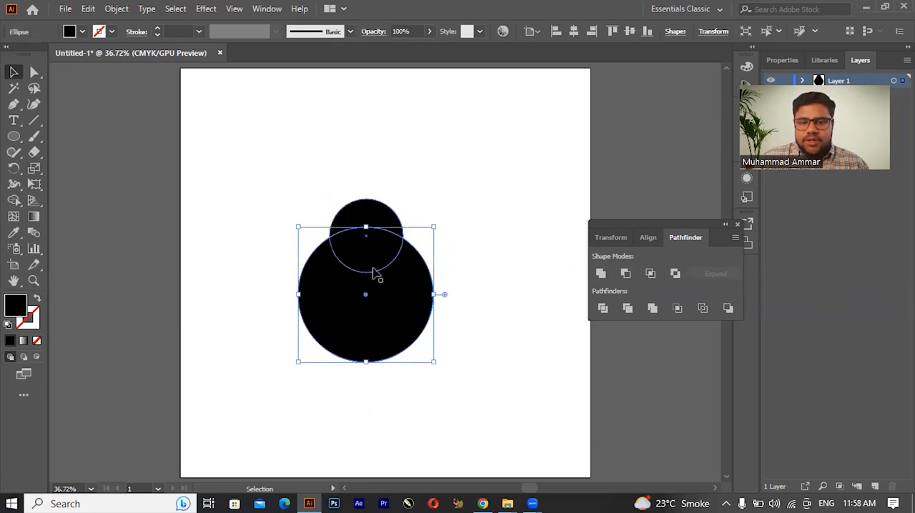
shift+click(377, 223)
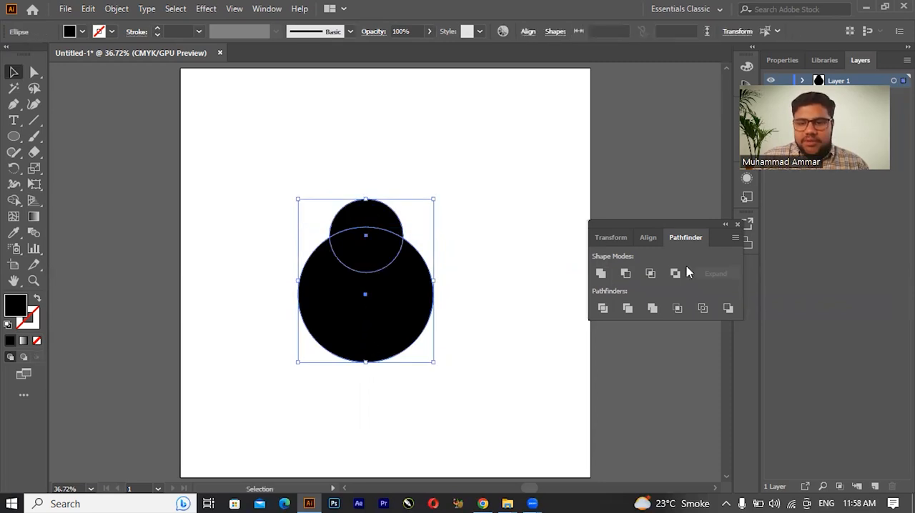
click(626, 273)
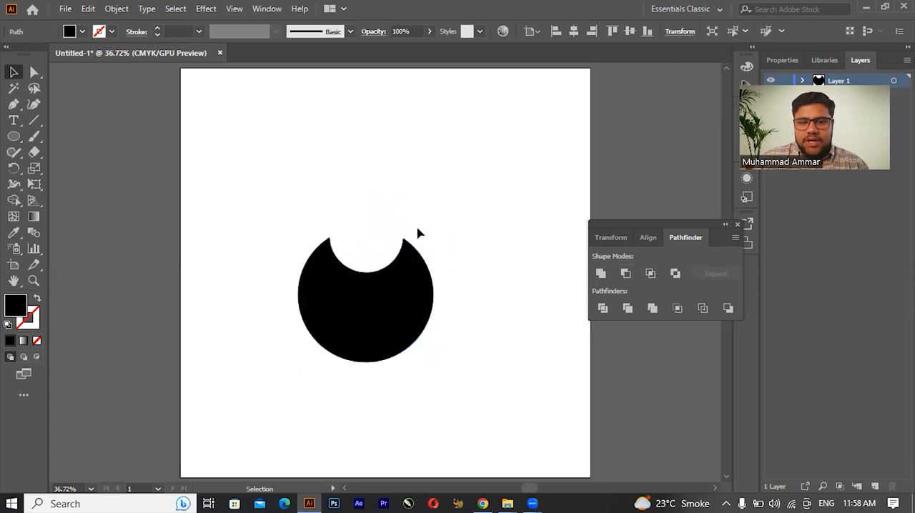
click(265, 205)
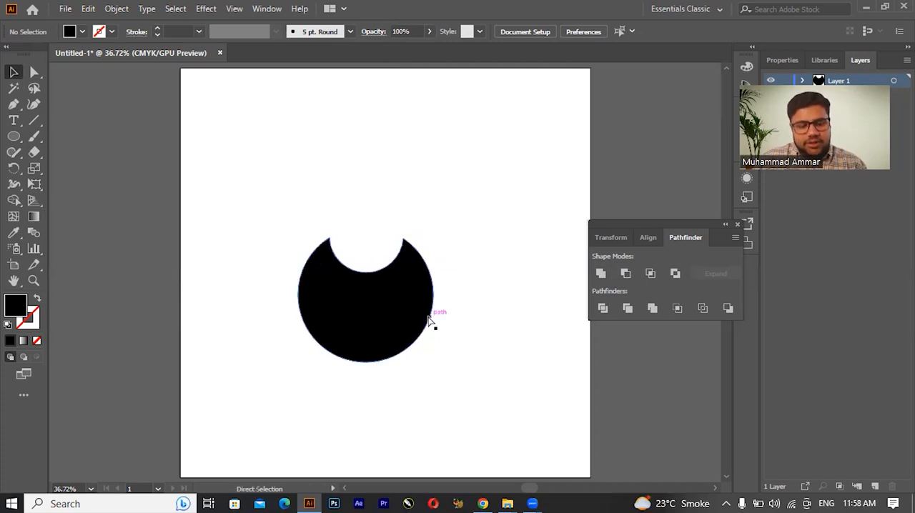
key(ctrl+z)
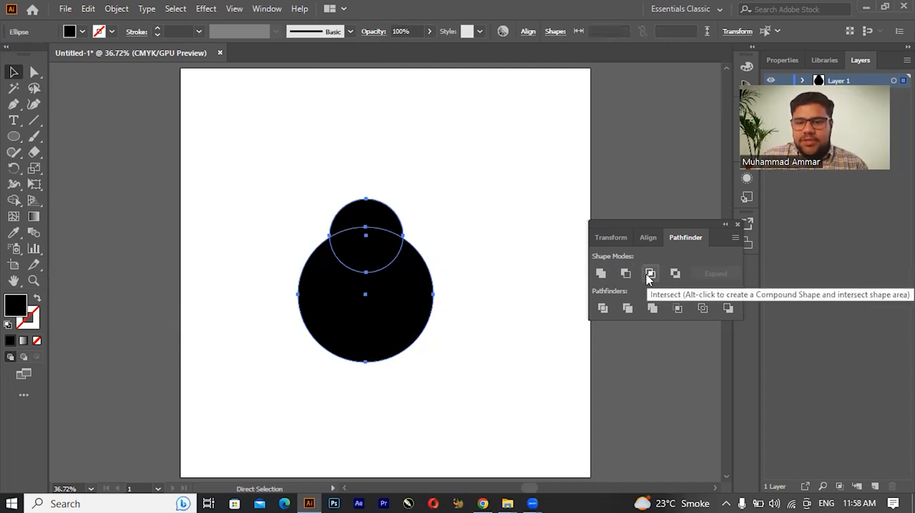
Step: Apply Intersect to both circles to keep only their overlapping area, and undo the operation
click(359, 202)
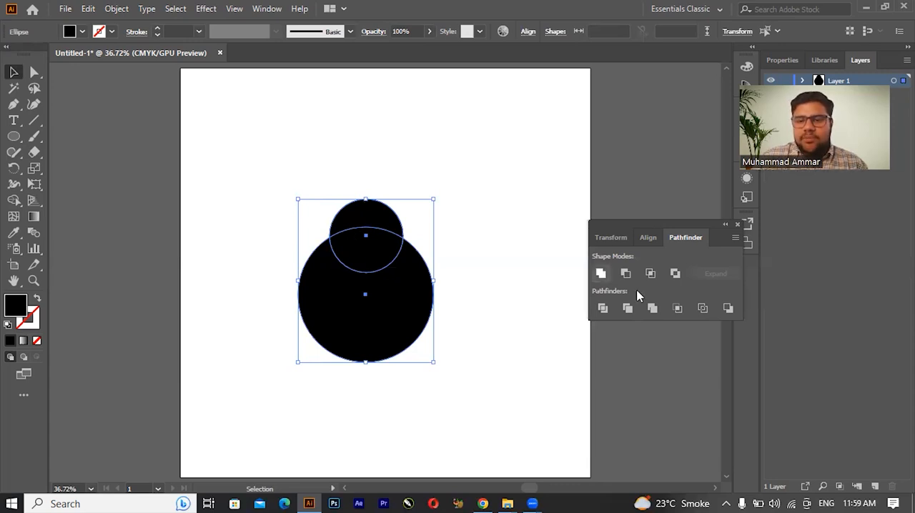
click(650, 273)
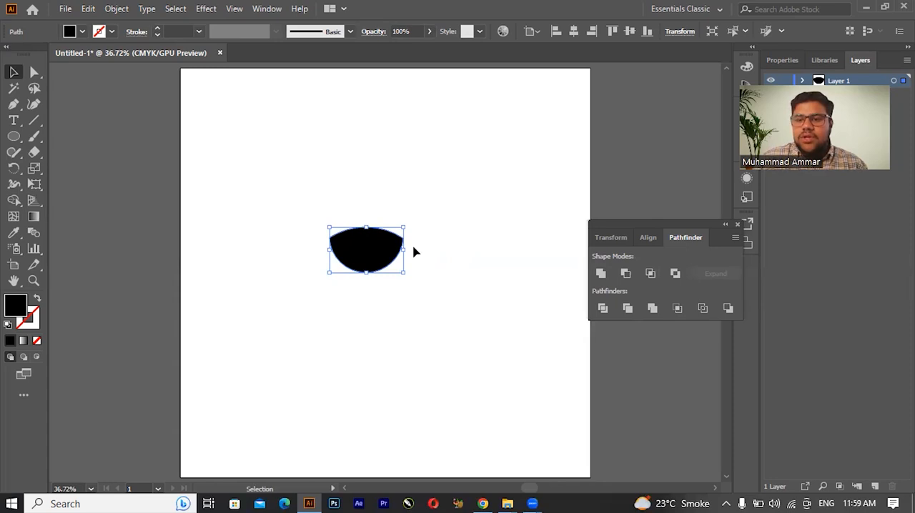
key(ctrl+z)
key(ctrl+z)
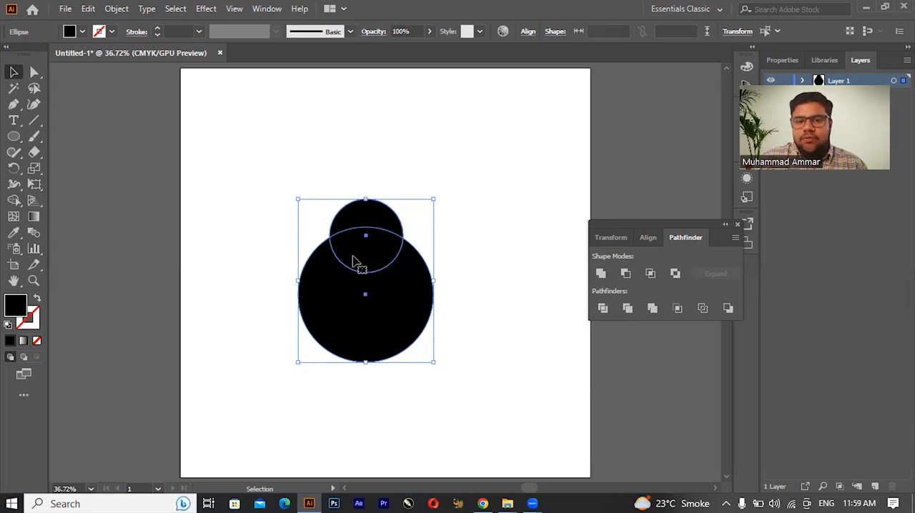
Step: Apply Exclude to both circles to cut out their overlapping area, and undo the operation
click(675, 273)
click(393, 165)
click(351, 234)
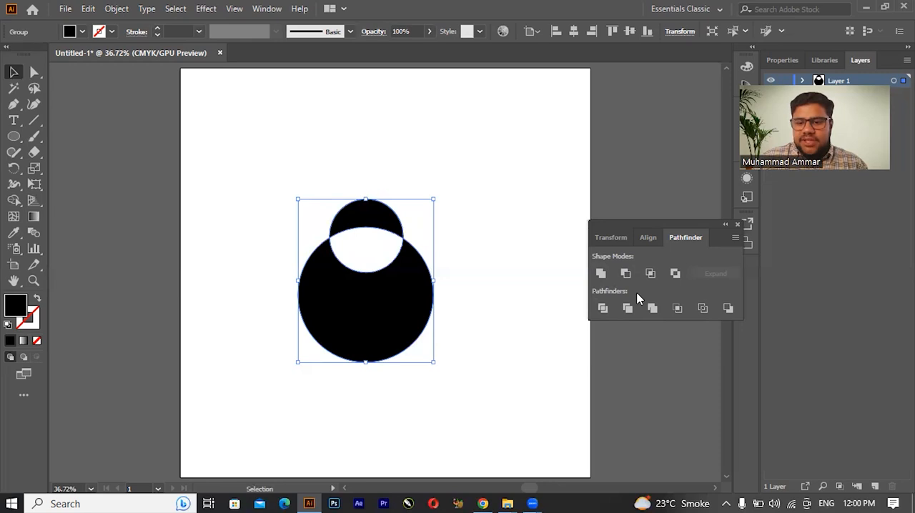
key(ctrl+z)
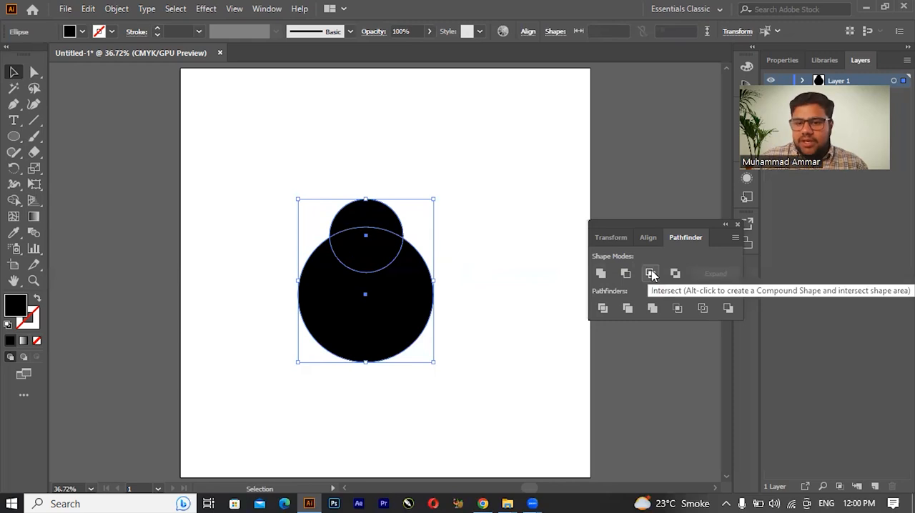
Step: Divide the two circles with Pathfinder, ungroup the result, and select the upper, overlapping and lower pieces individually
click(603, 308)
click(386, 186)
click(381, 221)
key(a)
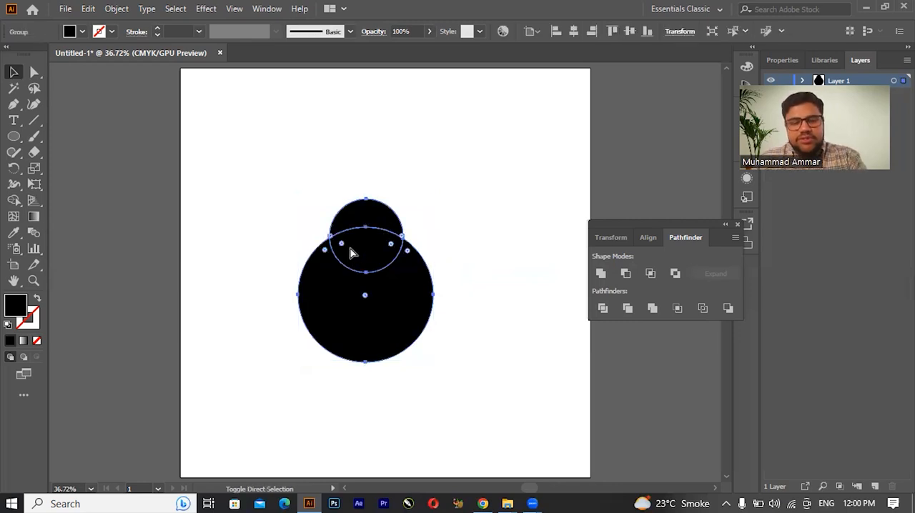
key(v)
click(364, 177)
click(383, 227)
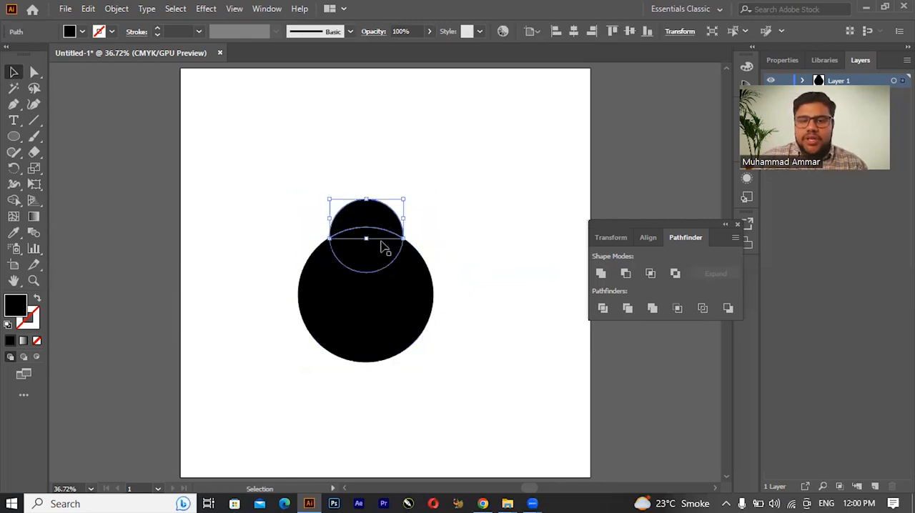
click(377, 257)
click(379, 299)
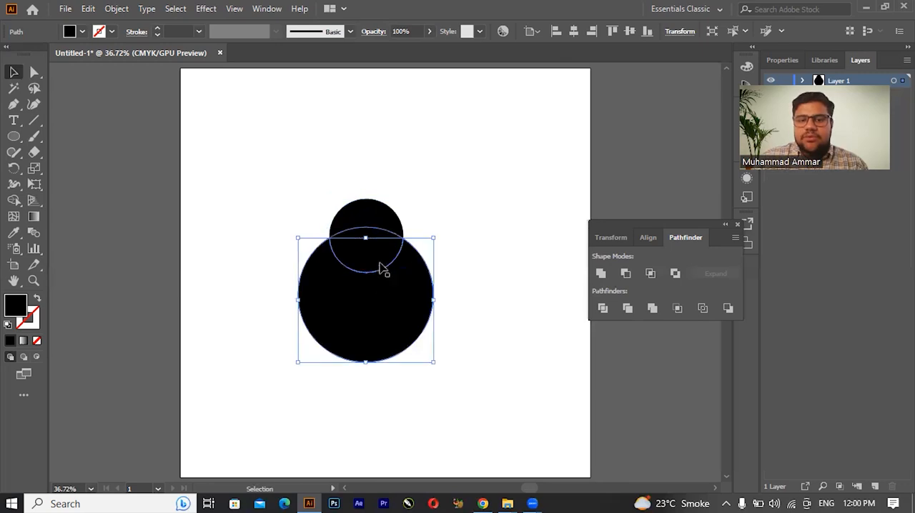
click(415, 226)
click(356, 217)
click(353, 331)
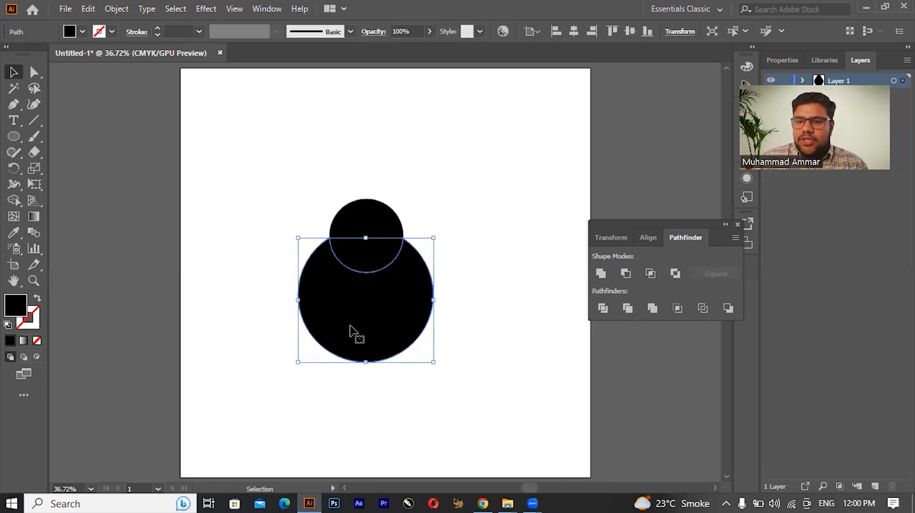
Step: Delete the overlapping middle piece of the divided circles and undo the deletion
click(413, 193)
click(381, 245)
key(Delete)
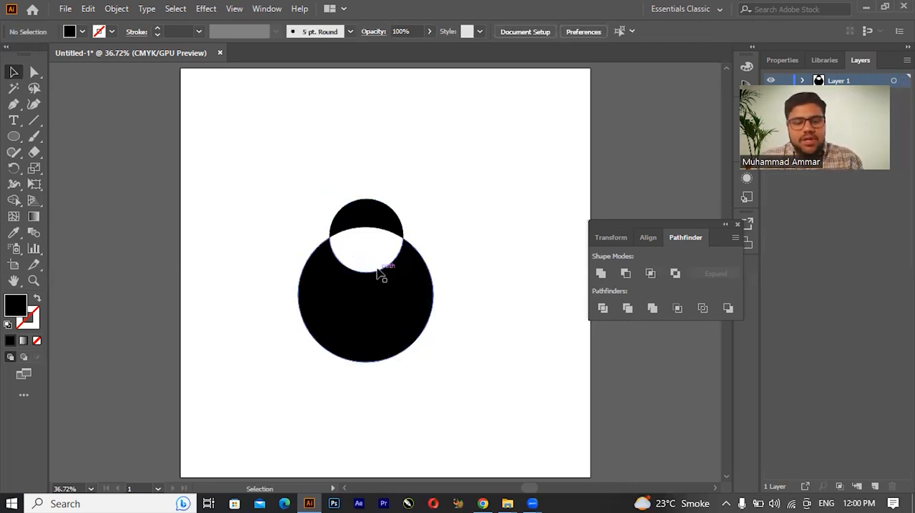
key(ctrl+z)
key(ctrl+z)
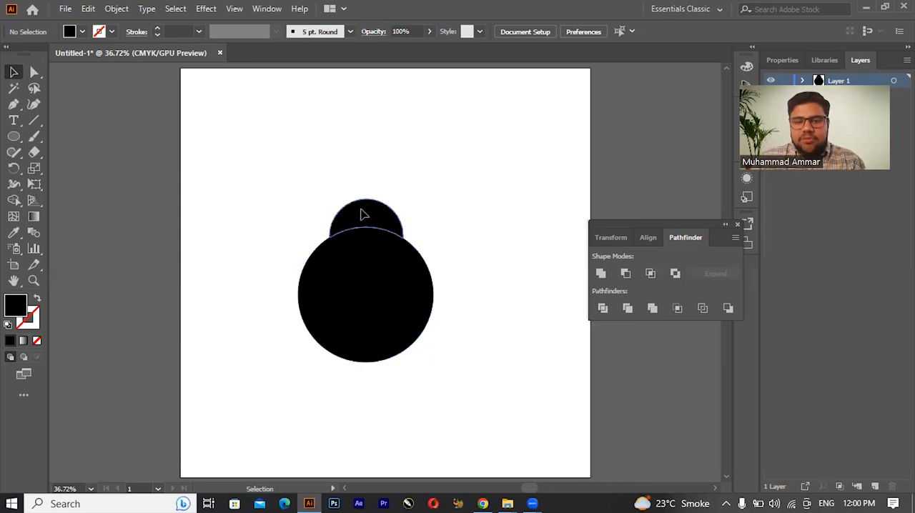
Step: Move the top piece slightly up and the large bottom piece slightly down to separate them from the middle piece
drag(362, 212, 362, 204)
drag(355, 278, 351, 294)
click(478, 225)
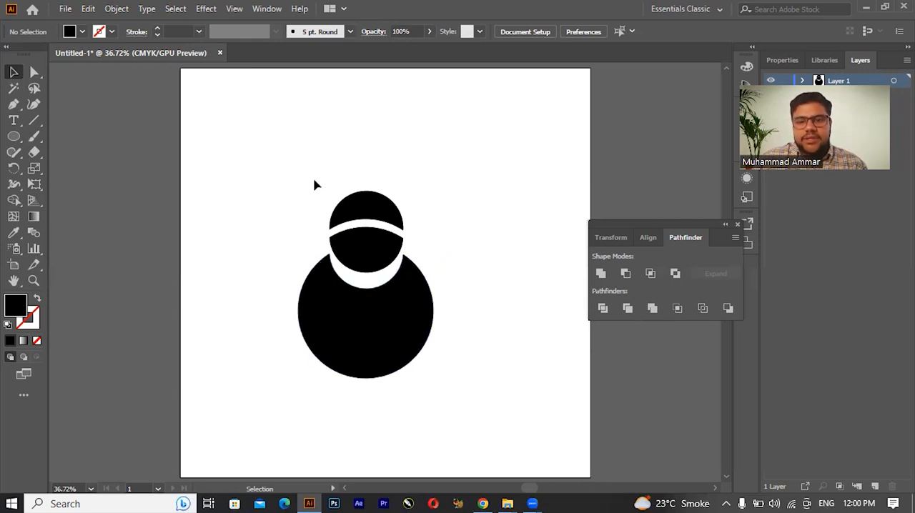
Step: Undo the piece moves and the Divide operation to restore the two original circles
key(ctrl+z)
key(ctrl+z)
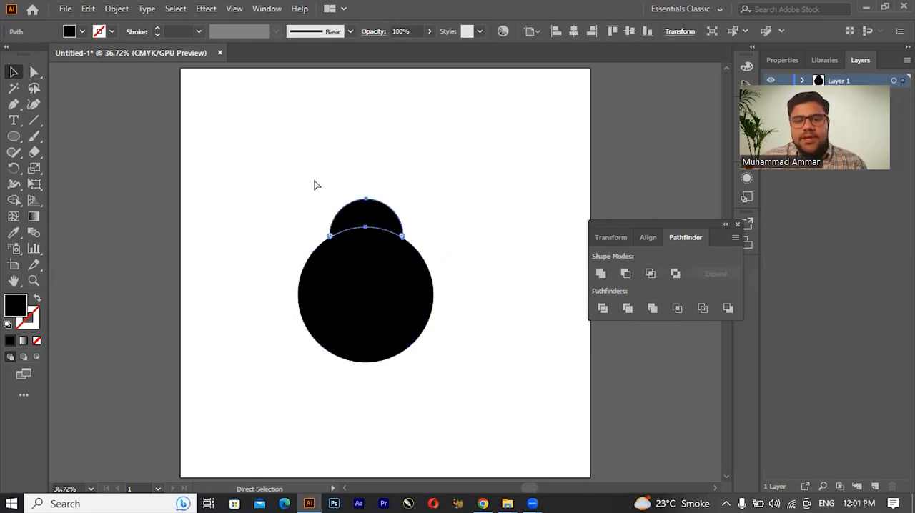
key(ctrl+z)
key(v)
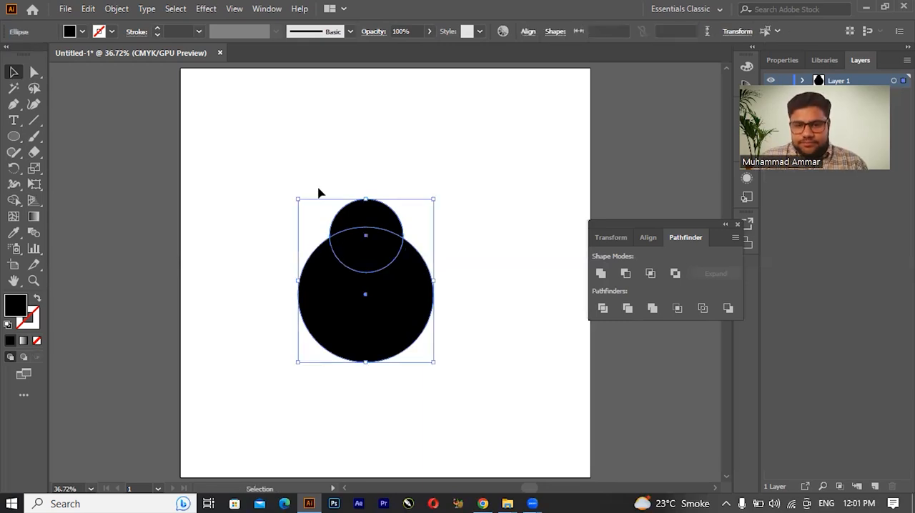
Step: Trim the two overlapping circles with Pathfinder and select the resulting group
click(627, 308)
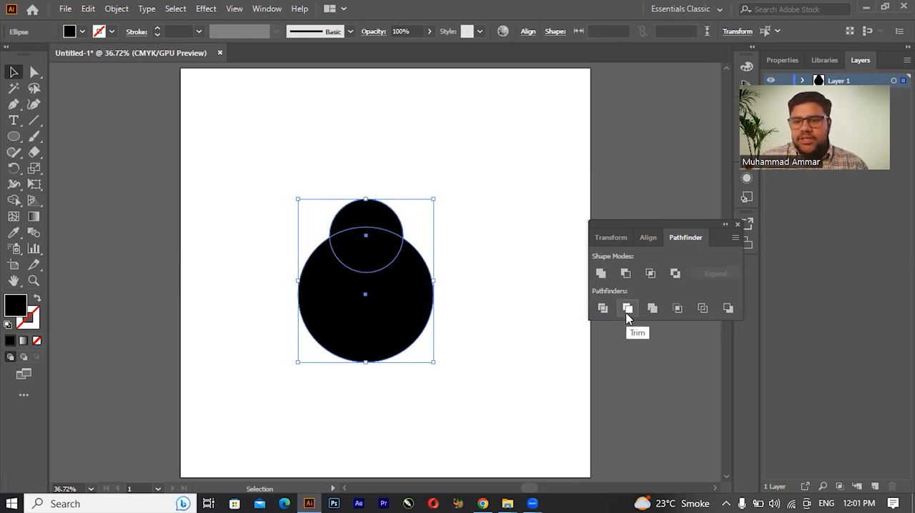
click(632, 312)
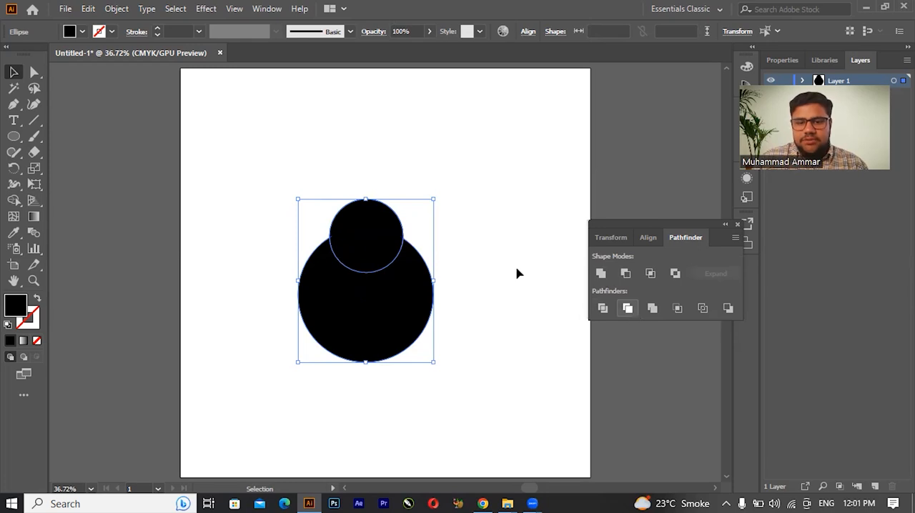
click(449, 170)
click(386, 256)
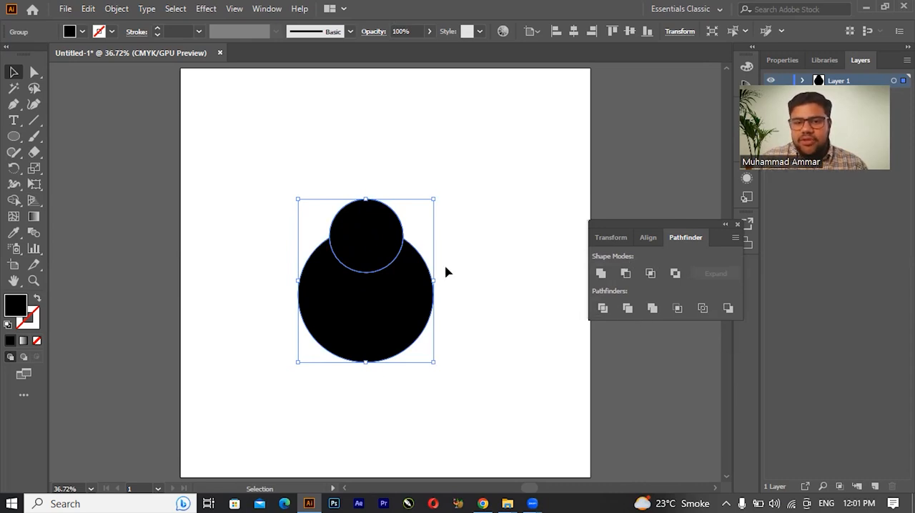
click(382, 169)
click(386, 223)
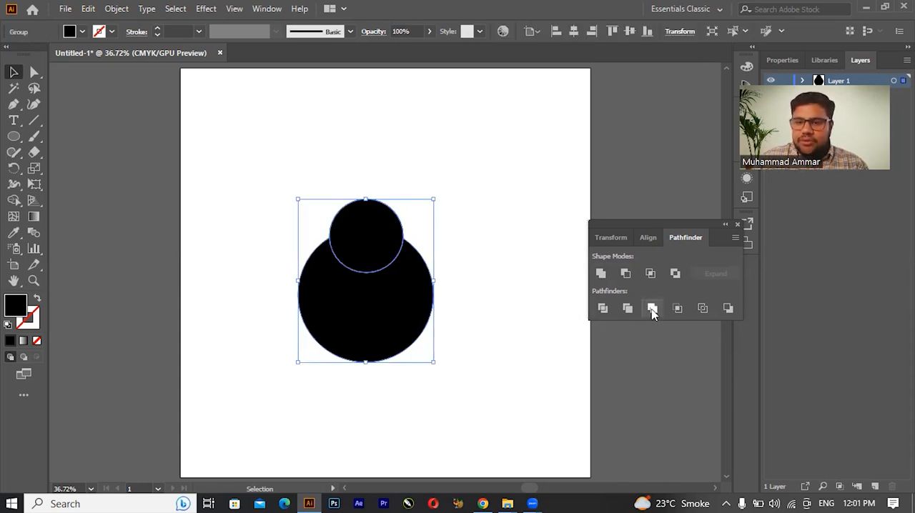
Step: Ungroup the trimmed shapes and move the small circle slightly up, away from the cut in the large shape
key(ctrl)
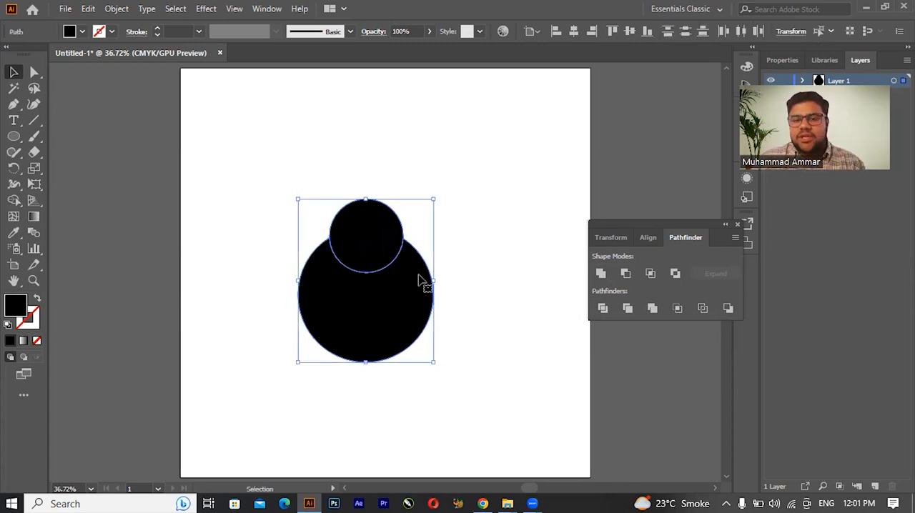
click(381, 162)
click(381, 244)
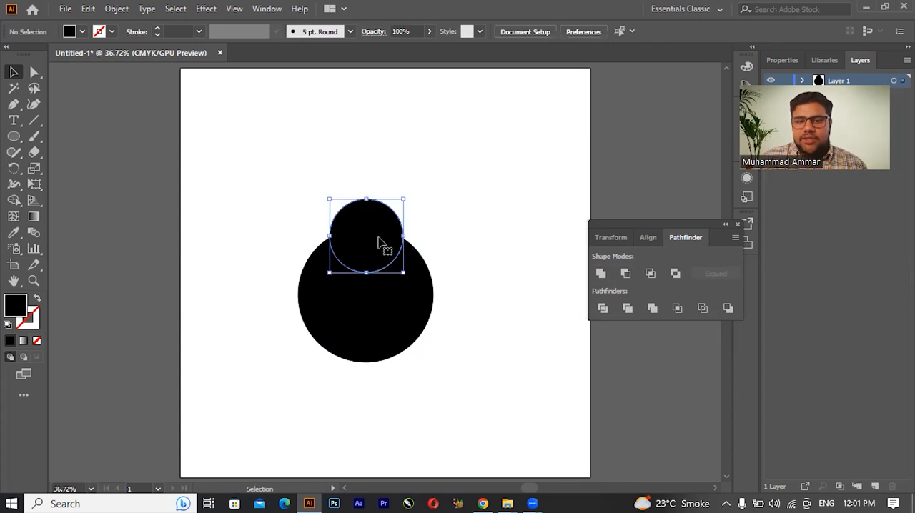
drag(380, 226, 380, 210)
click(467, 219)
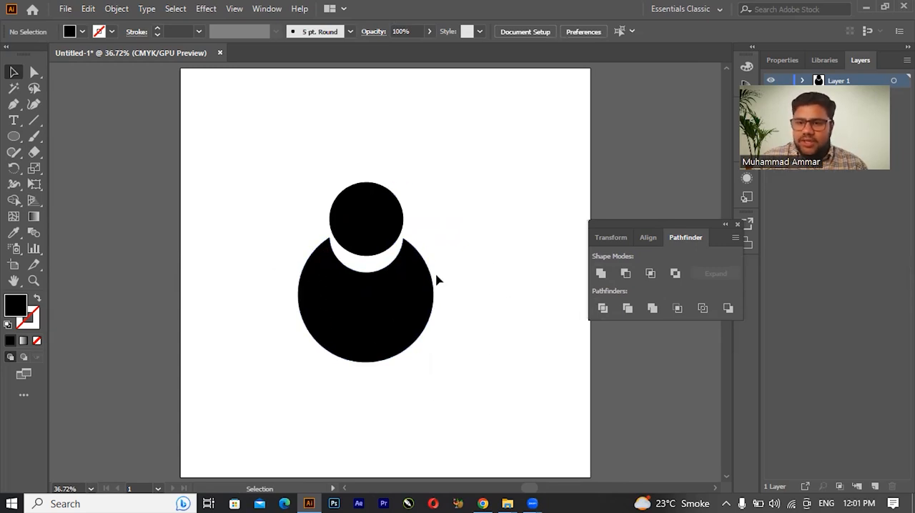
Step: Undo the small circle's move and the Trim operation to restore the two overlapping circles
key(ctrl+z)
key(ctrl+z)
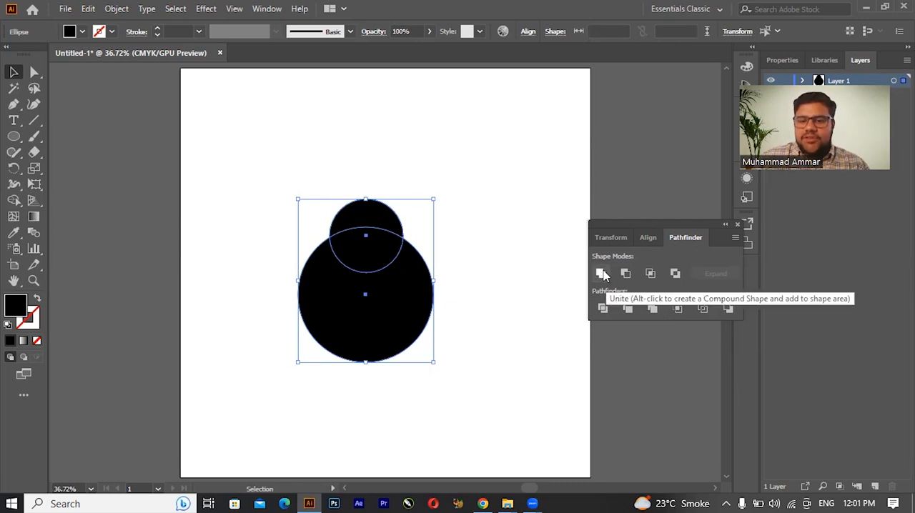
Step: Merge the two overlapping circles with Pathfinder, select the result to inspect it, and undo the merge
click(652, 309)
click(410, 186)
click(385, 269)
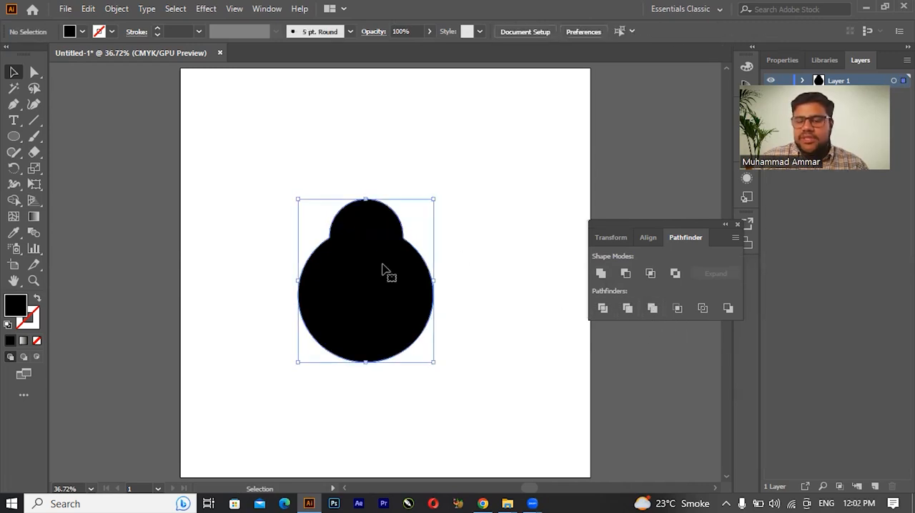
key(a)
key(v)
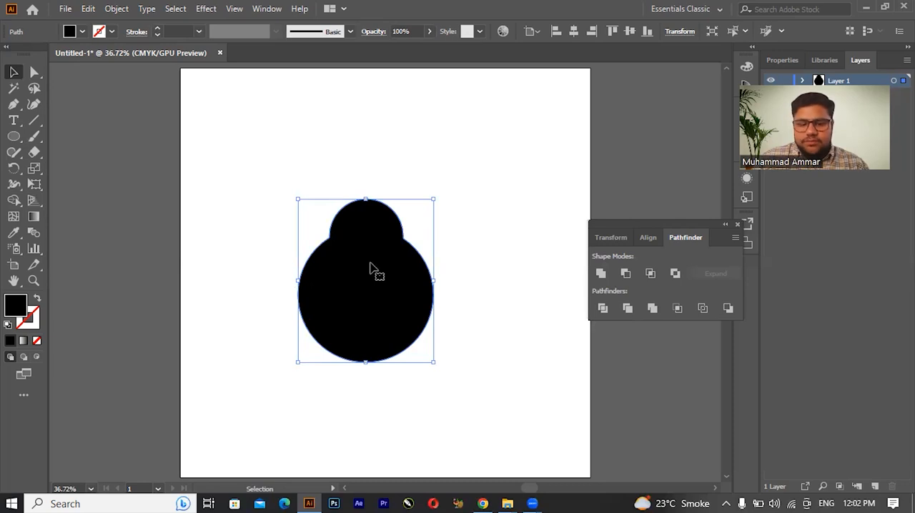
key(ctrl+z)
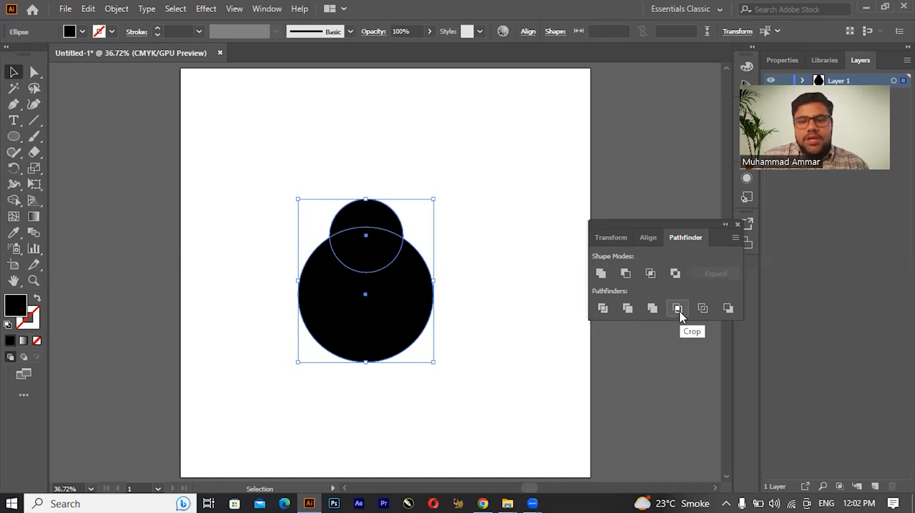
Step: Crop the two overlapping circles with Pathfinder, select the resulting group, and undo the crop
click(678, 309)
click(414, 171)
click(360, 215)
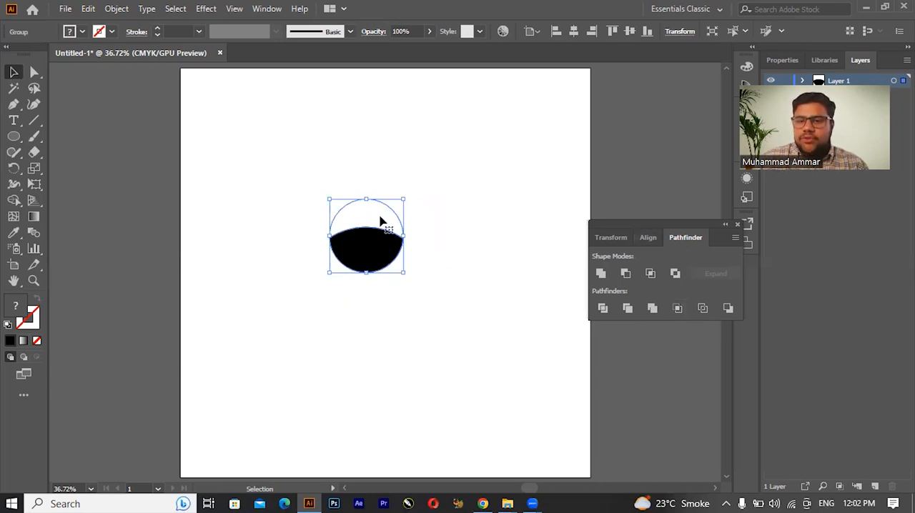
key(ctrl+z)
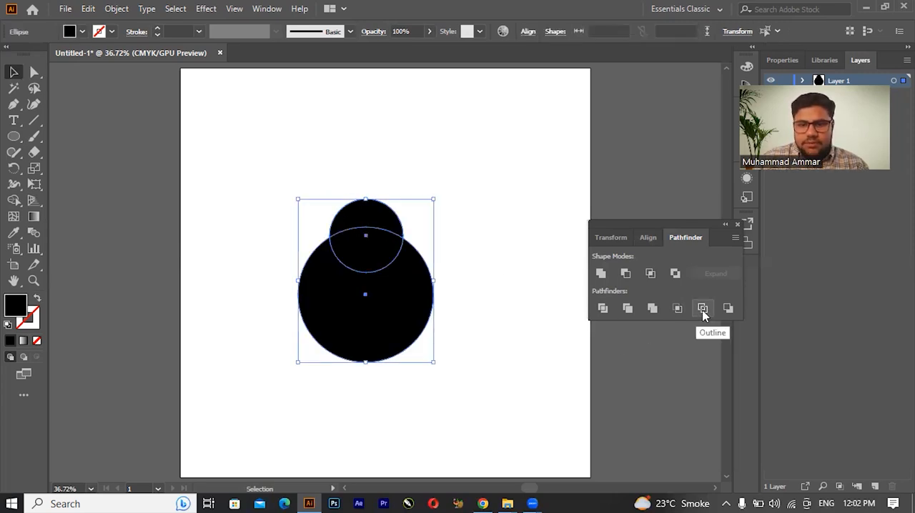
Step: Apply the Pathfinder Outline operation to the small circle alone and deselect it
key(ctrl+z)
key(ctrl+shift+z)
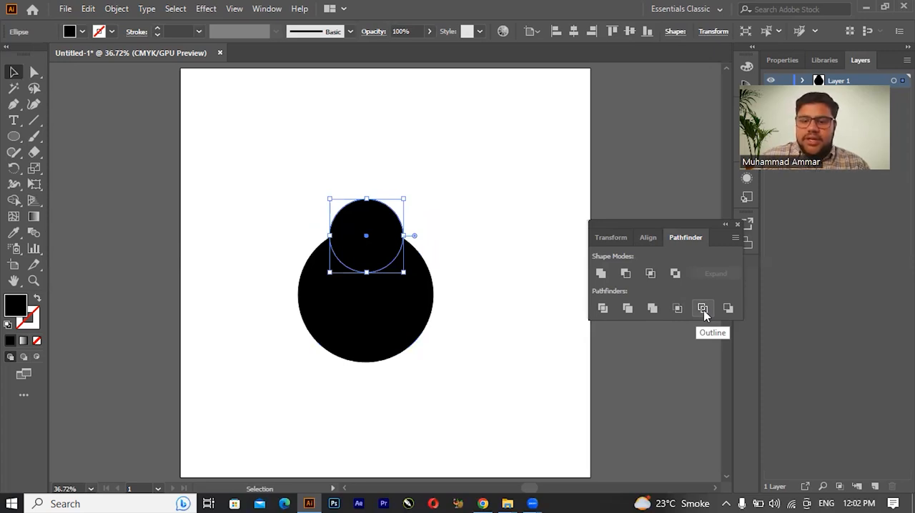
click(704, 310)
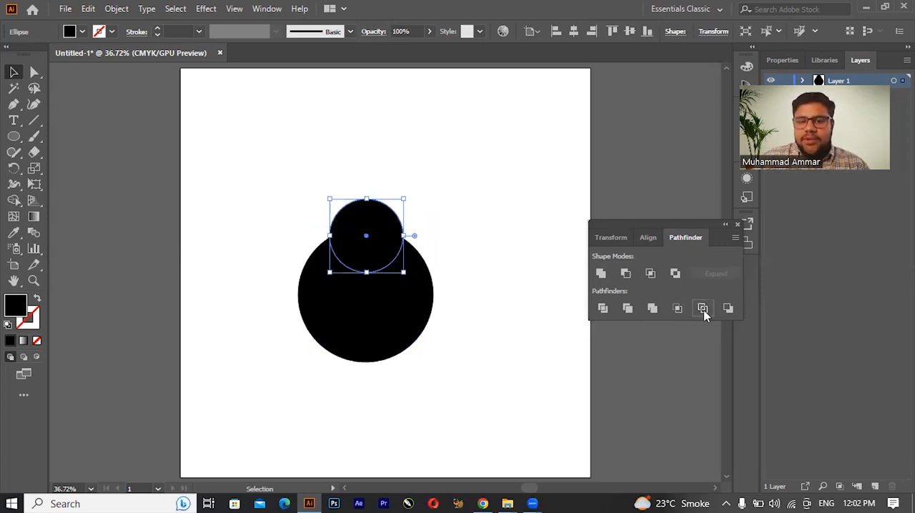
click(399, 187)
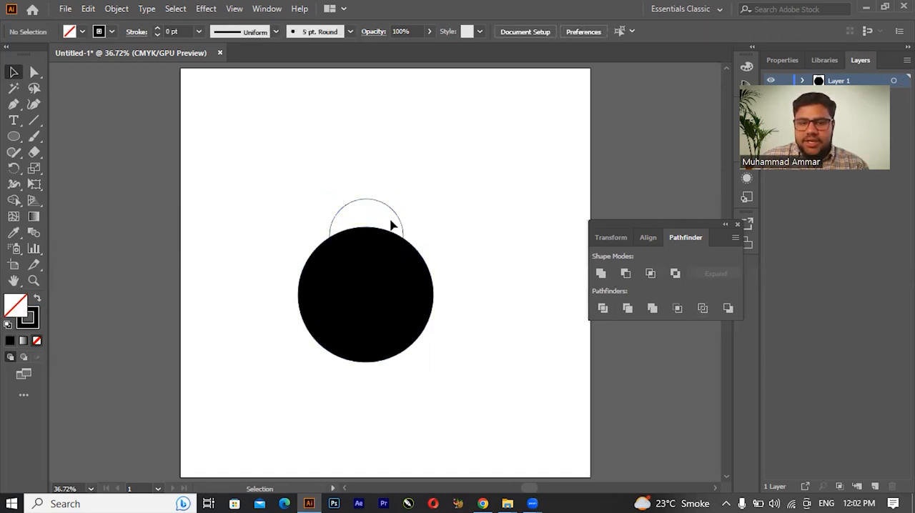
Step: Move the outlined small circle up and away from the large circle, and undo the move and the Outline operation
drag(394, 205, 419, 156)
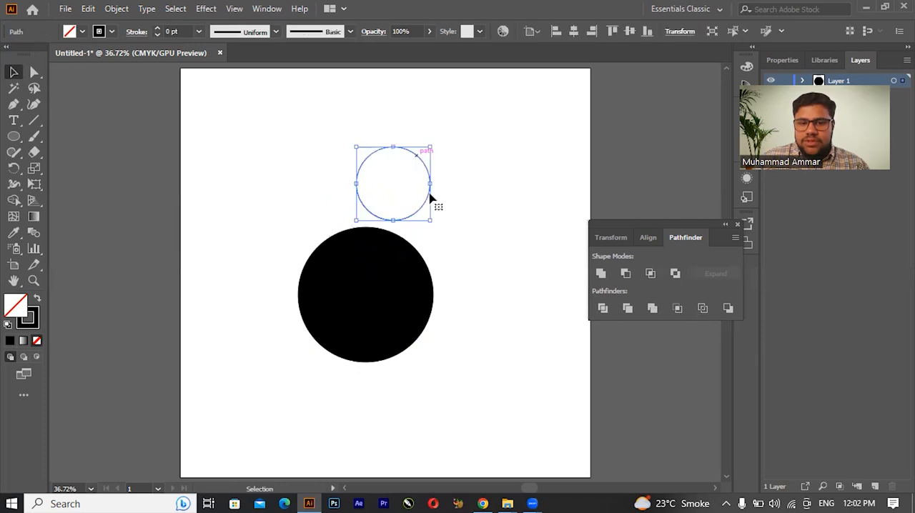
click(399, 256)
drag(425, 202, 398, 254)
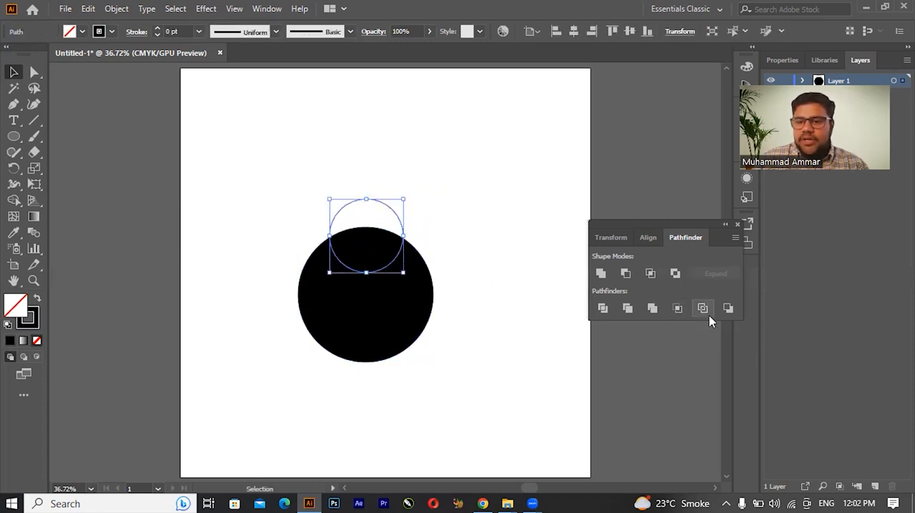
key(ctrl+z)
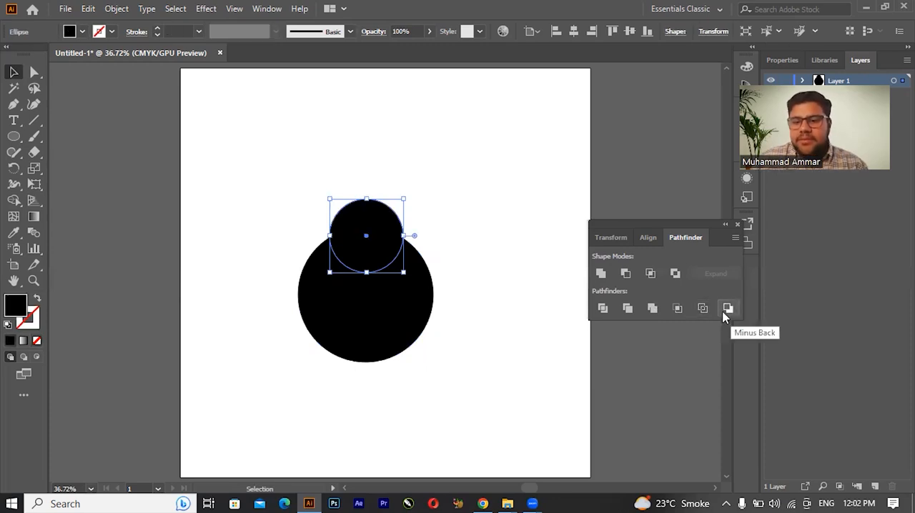
Step: Select both circles, apply the Pathfinder Minus Back operation, and undo it
shift+click(376, 331)
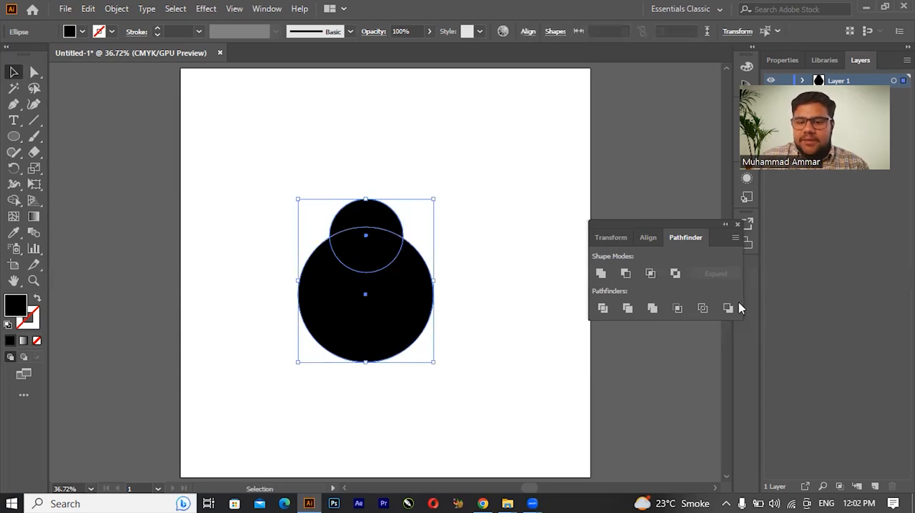
click(721, 315)
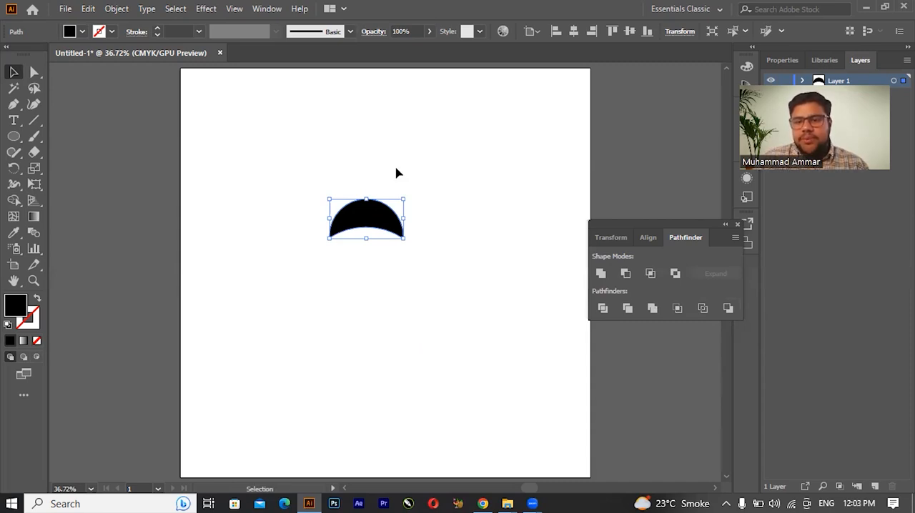
click(484, 296)
key(ctrl+z)
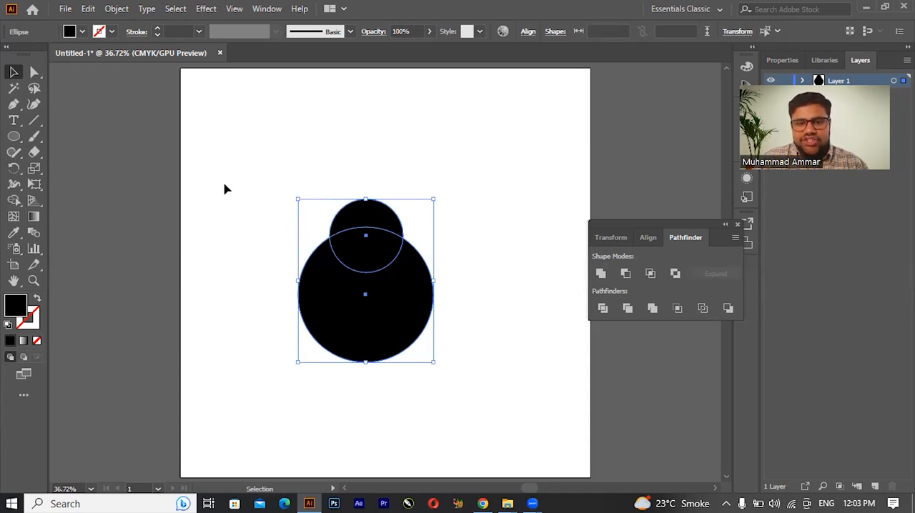
Step: Select both circles and delete them from the artboard
click(248, 165)
key(ctrl+a)
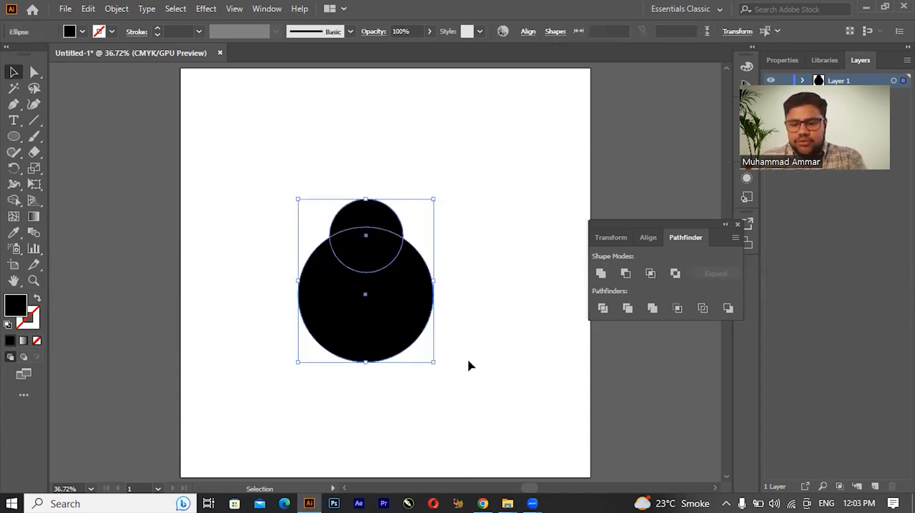
key(Delete)
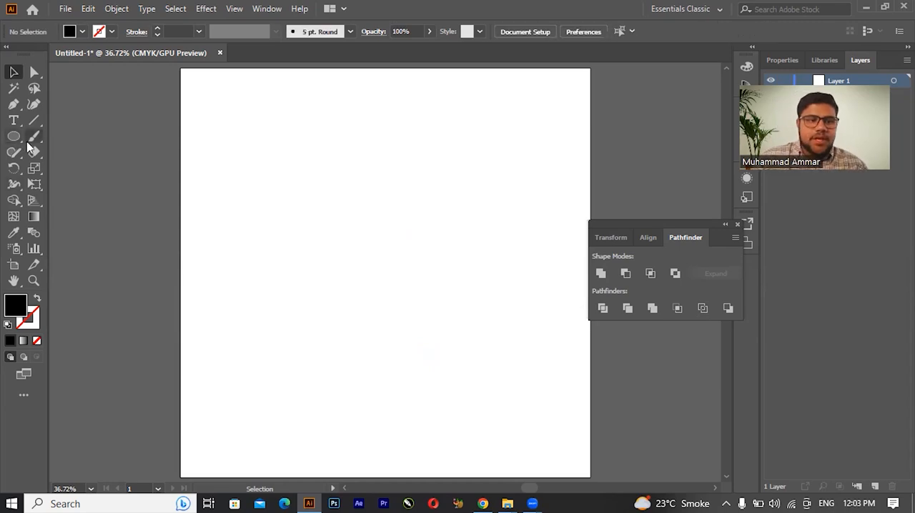
Step: Draw a large black circle near the middle of the artboard with the Ellipse tool
click(14, 136)
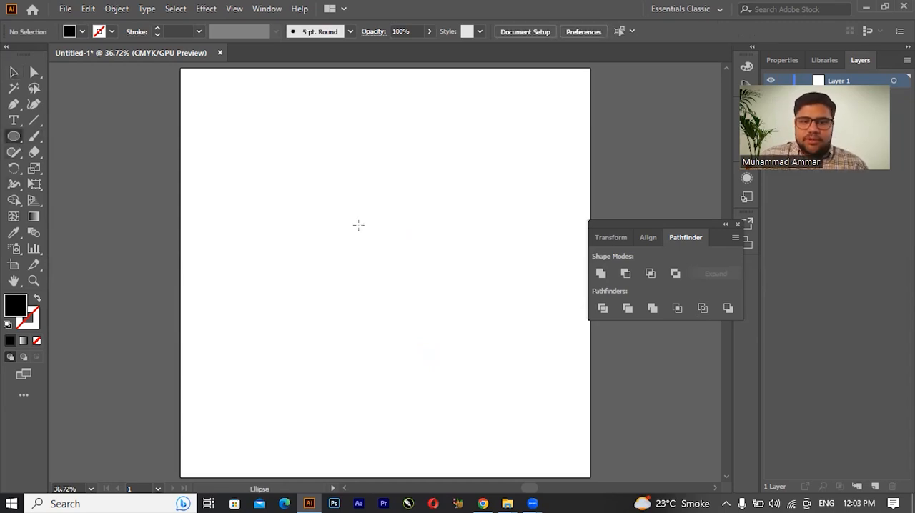
drag(334, 219, 422, 311)
drag(423, 323, 423, 324)
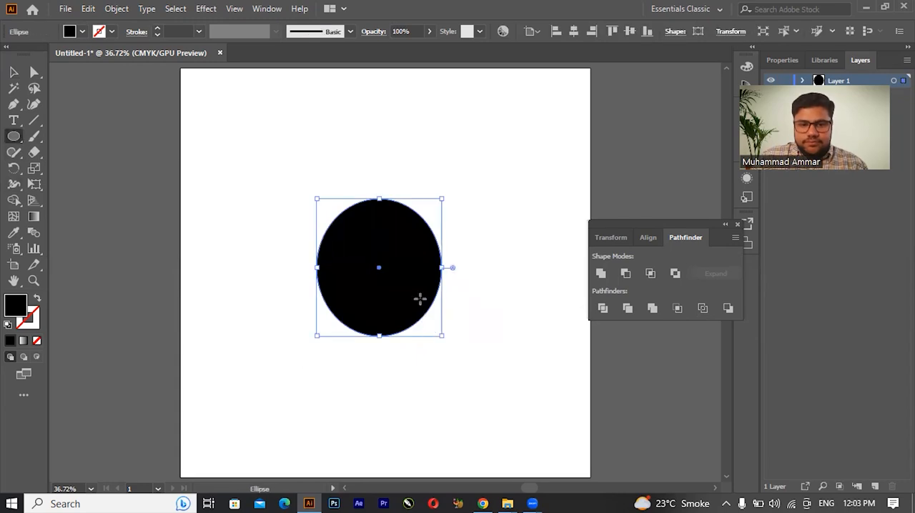
key(ctrl+z)
drag(348, 244, 453, 374)
Step: Draw a small black circle overlapping the top edge of the large circle
drag(415, 303, 350, 258)
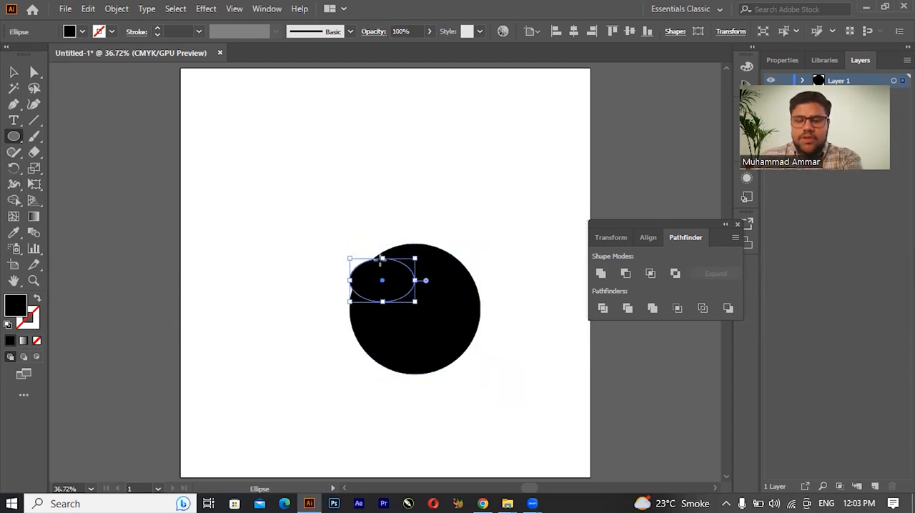
key(ctrl+z)
drag(395, 223, 440, 268)
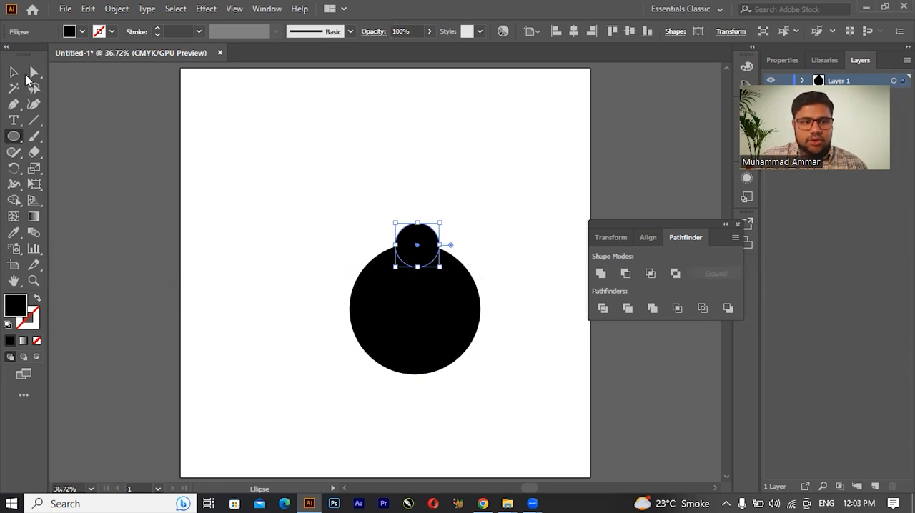
Step: Select both circles, align them by their horizontal centres on the artboard, and deselect them
click(13, 72)
shift+click(441, 307)
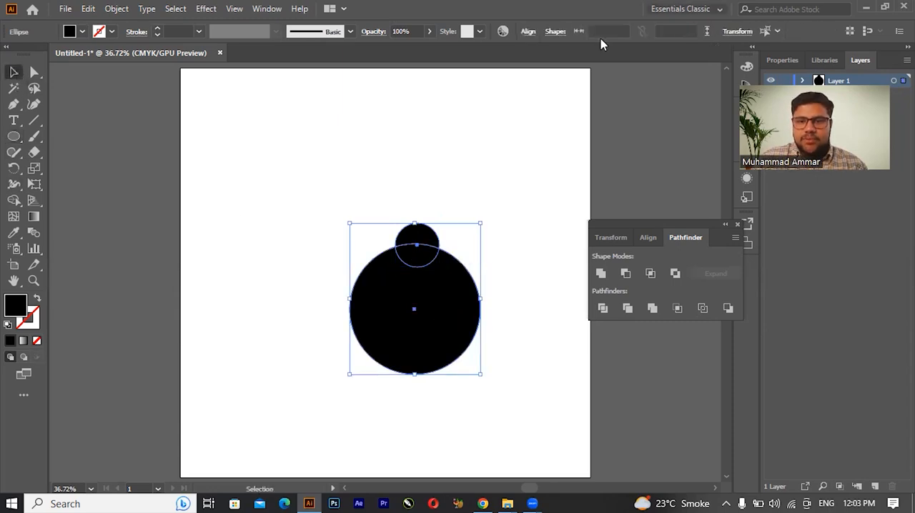
click(527, 32)
click(417, 69)
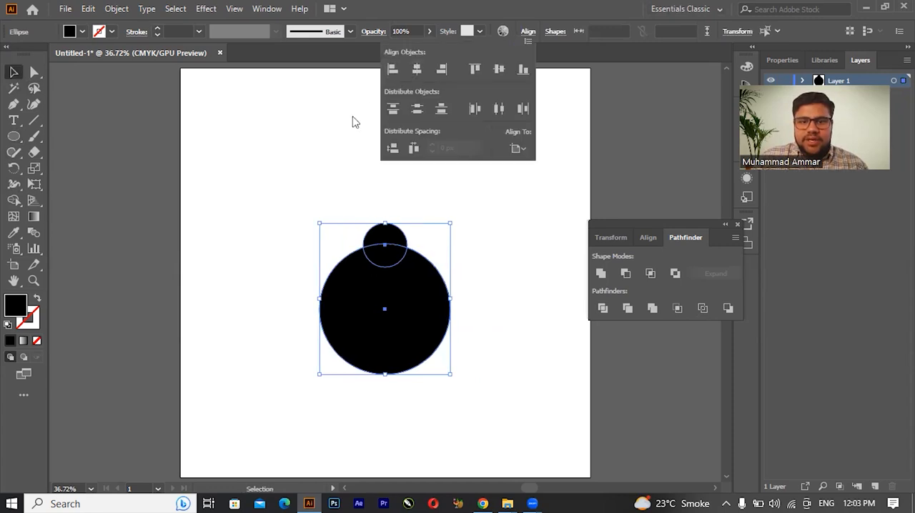
click(324, 140)
Step: Rotate a copy of the small circle about a sixth of a turn counter-clockwise around the large circle's centre
click(386, 238)
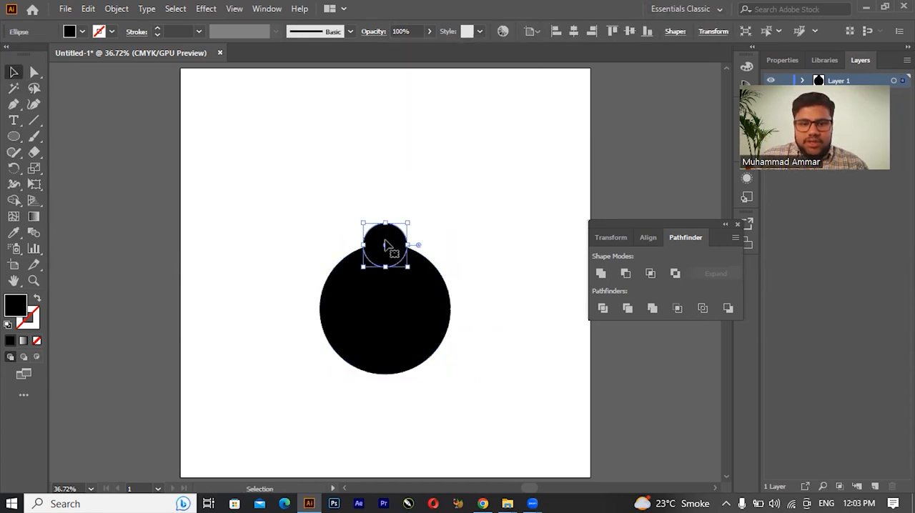
click(14, 169)
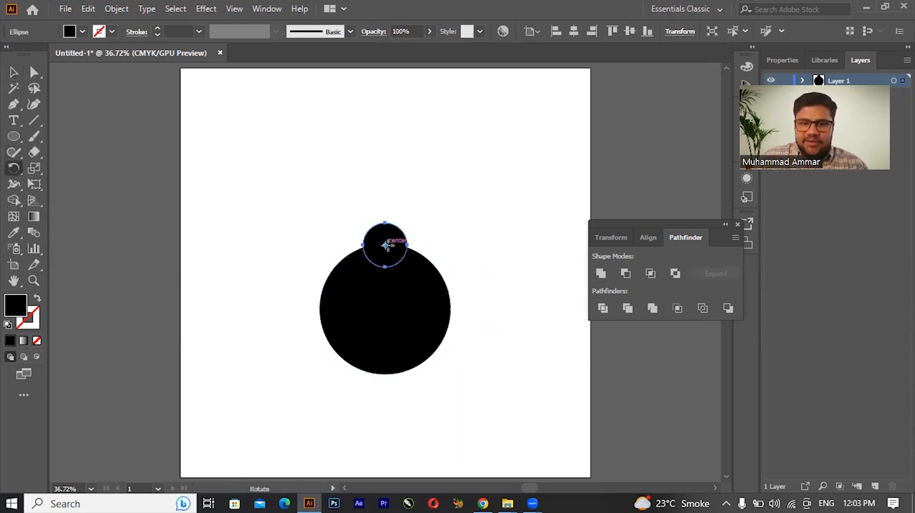
drag(389, 264, 388, 310)
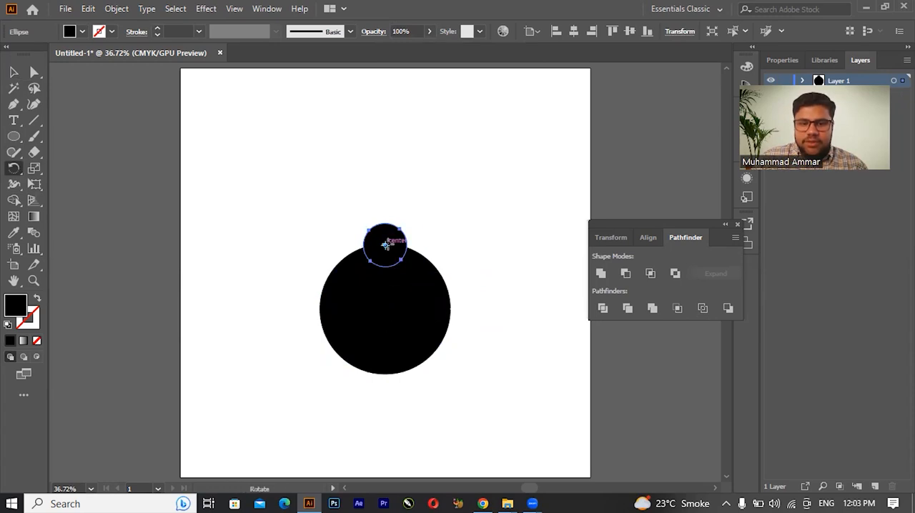
drag(385, 245, 386, 308)
drag(368, 235, 316, 292)
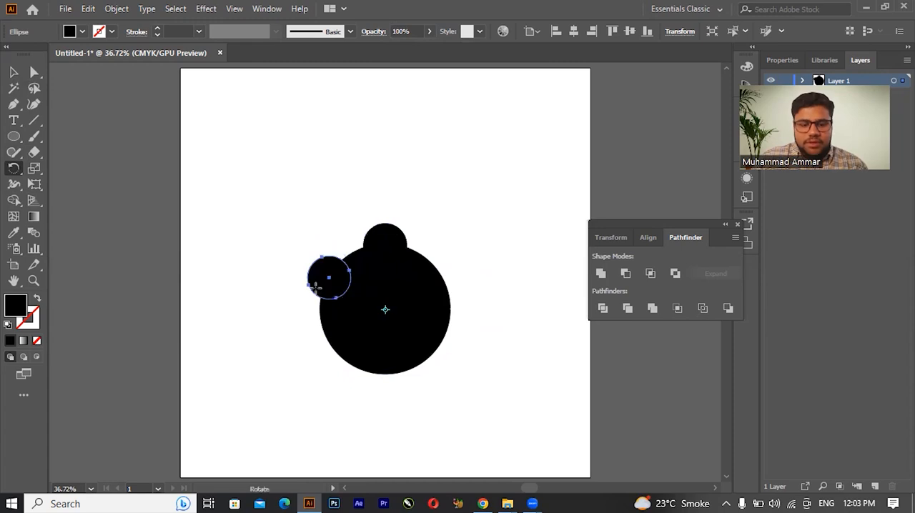
Step: Repeat the rotated copy four times so six small circles surround the large circle
key(ctrl+d)
key(ctrl+d)
key(ctrl+d)
key(ctrl+d)
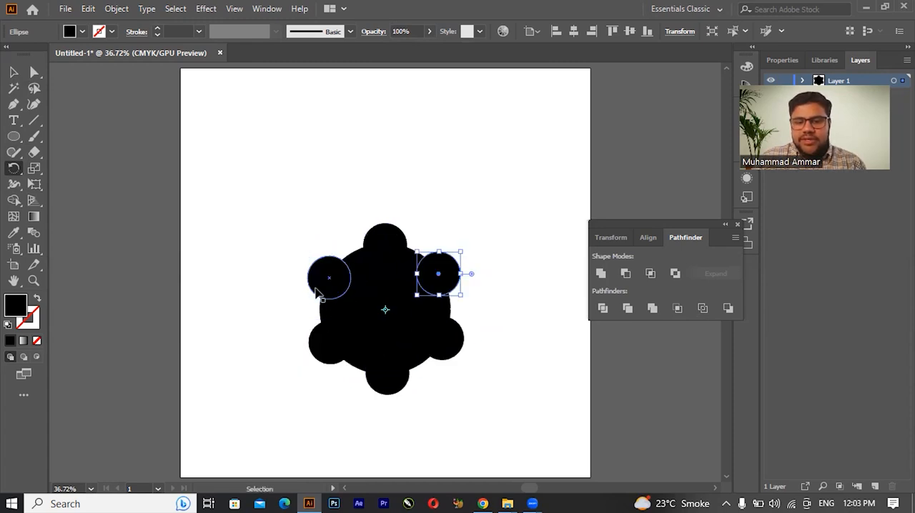
Step: Trim the large circle and the top small circle with Pathfinder and try to move the top piece slightly up
click(13, 73)
click(426, 200)
click(387, 238)
shift+click(384, 304)
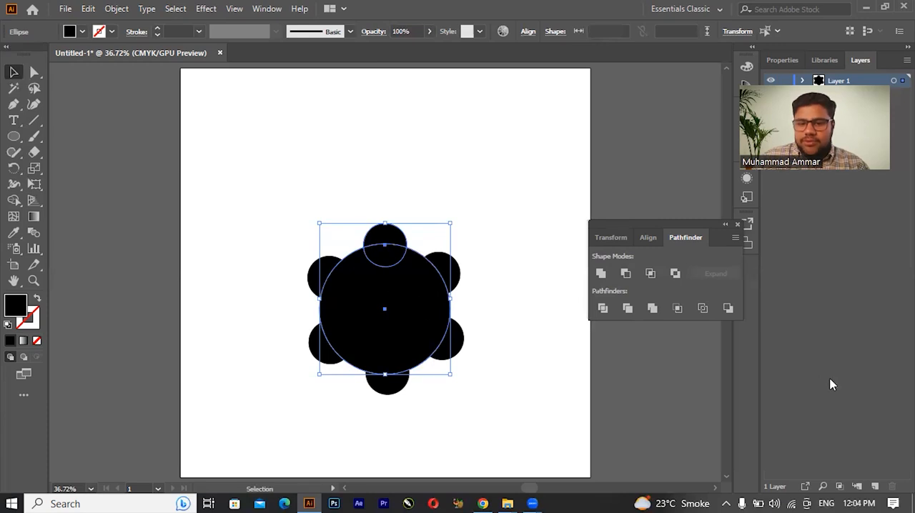
click(627, 308)
click(331, 207)
drag(371, 242, 371, 234)
Step: Undo the piece's move and the Trim operation to restore the separate circles
key(ctrl+z)
key(ctrl+z)
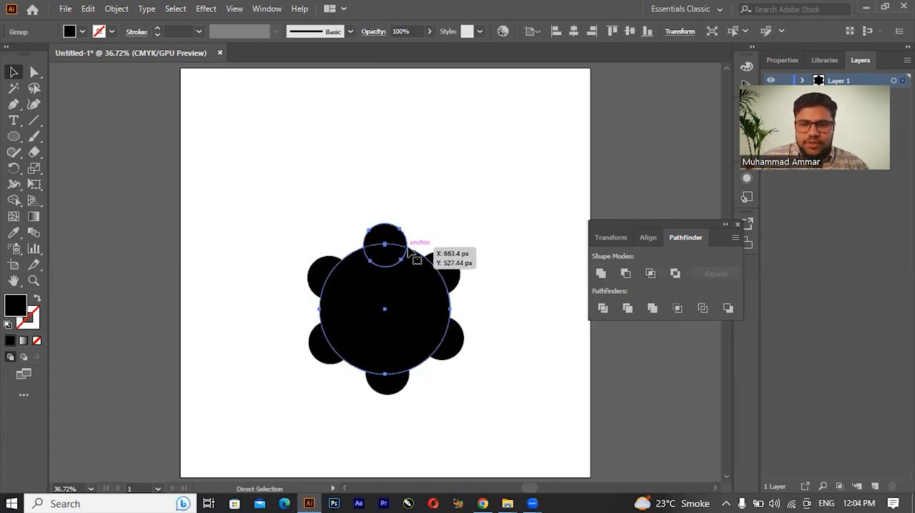
key(ctrl+z)
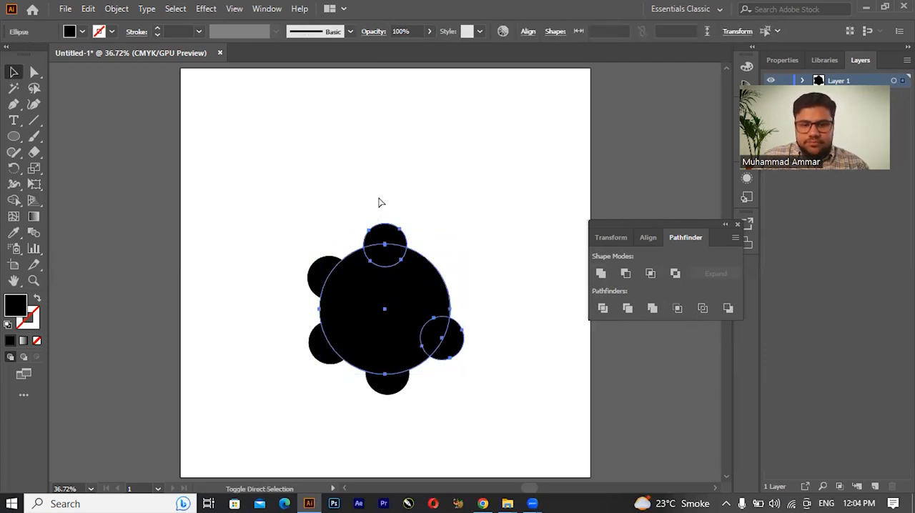
key(ctrl+z)
Step: Select the six small circles and the large circle and apply the Trim pathfinder to them
click(386, 190)
click(380, 230)
shift+click(324, 267)
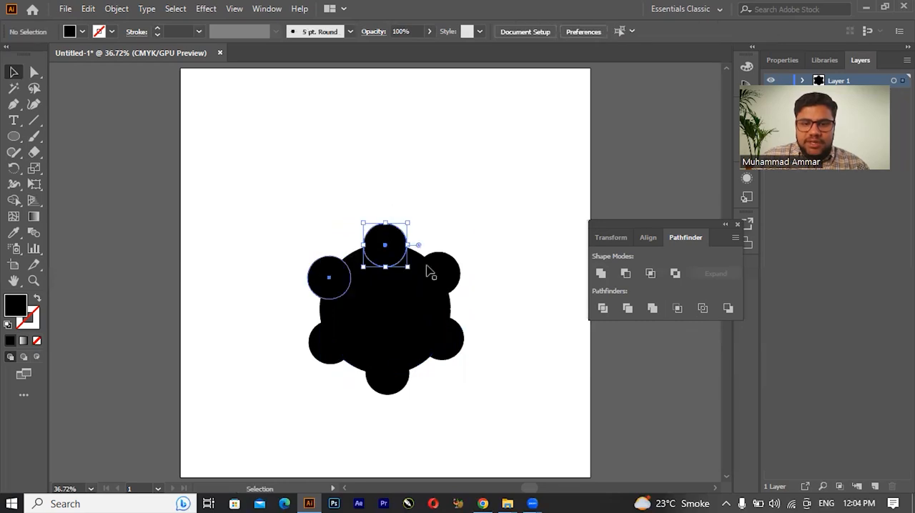
shift+click(437, 268)
shift+click(452, 349)
shift+click(395, 381)
shift+click(320, 352)
shift+click(375, 323)
click(628, 308)
Step: Ungroup the trimmed artwork and move the notched large shape up and right, away from the ring of small circles
click(472, 250)
click(438, 286)
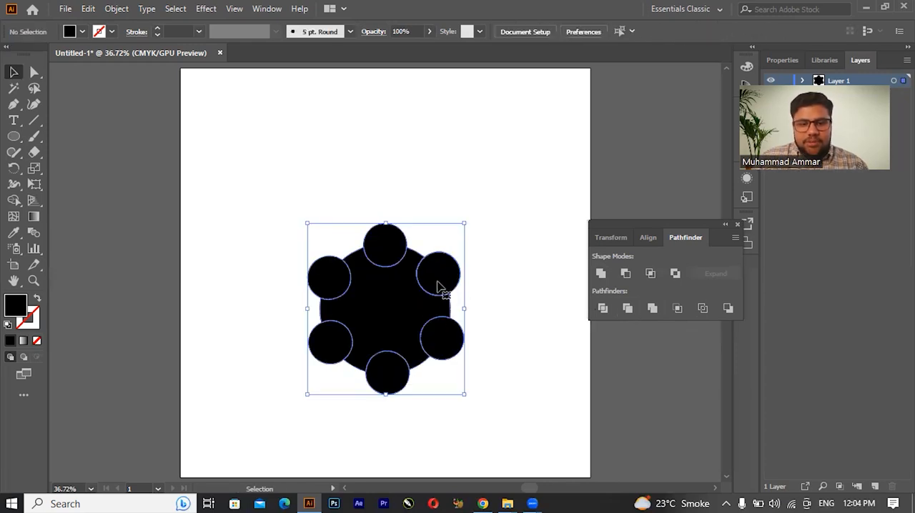
key(ctrl)
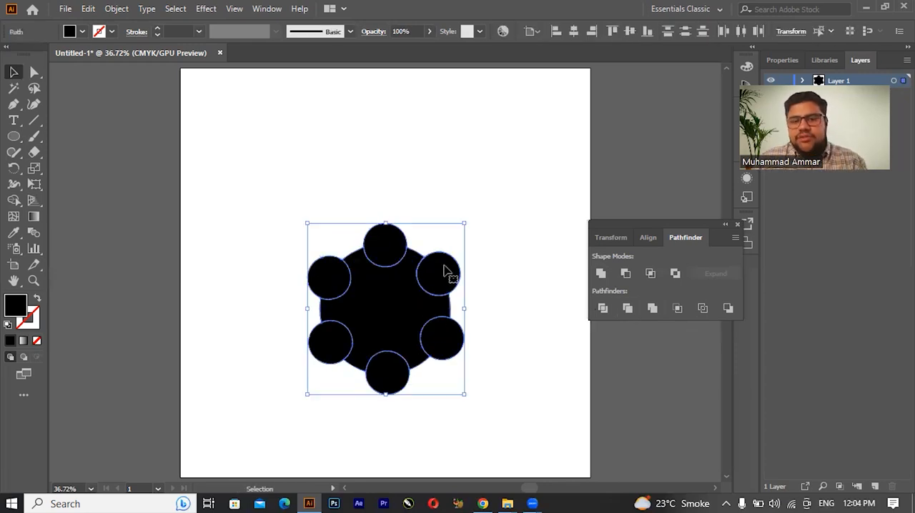
click(462, 239)
click(389, 301)
drag(390, 301, 455, 163)
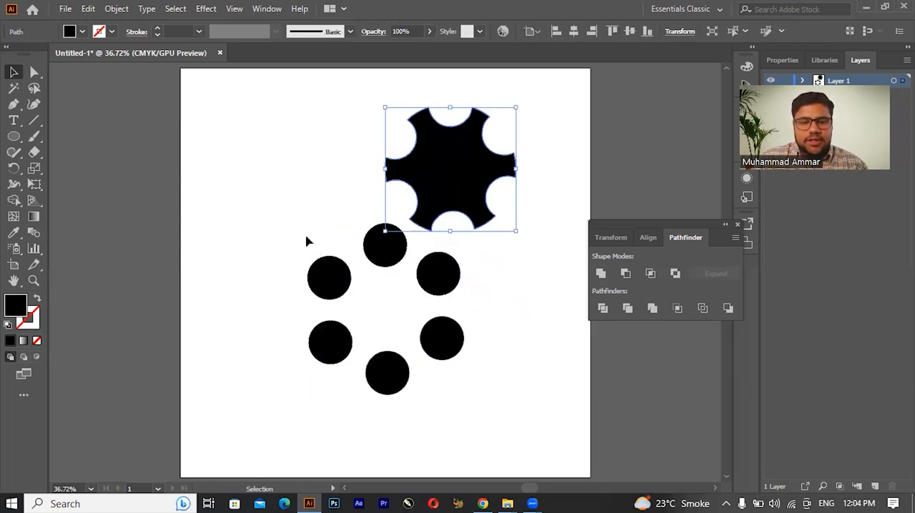
Step: Move the top small circle onto the notched shape and align the two horizontally and vertically by their centres
click(388, 250)
drag(405, 242, 464, 163)
shift+click(482, 179)
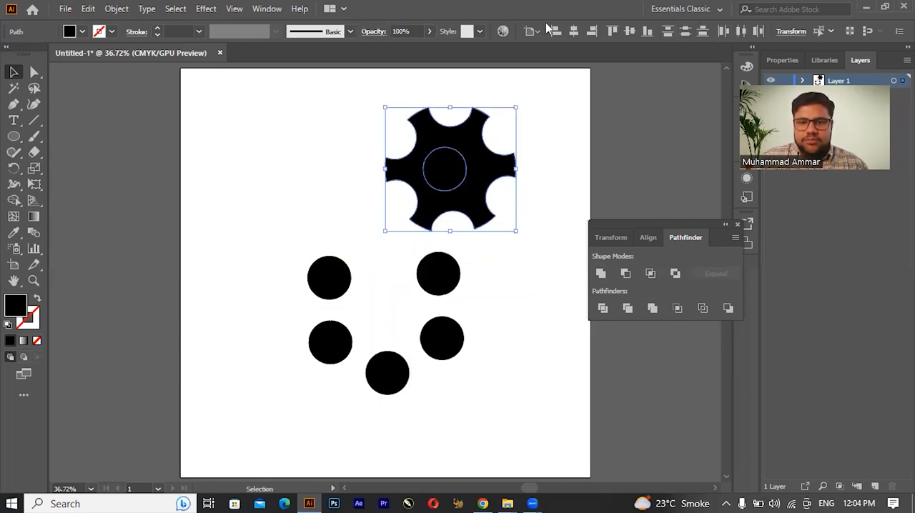
click(574, 30)
click(626, 30)
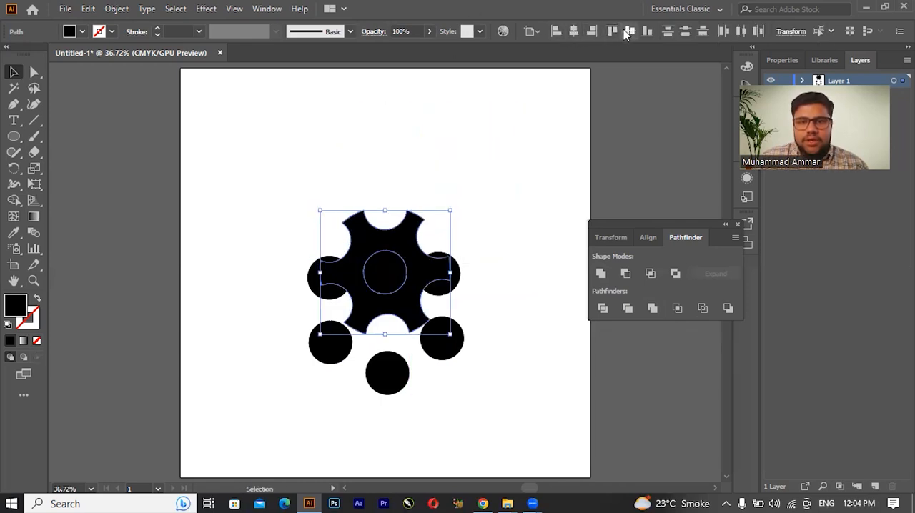
Step: Move the notched shape and its circle above the remaining circles and apply Exclude to cut a central hole
drag(408, 269, 430, 156)
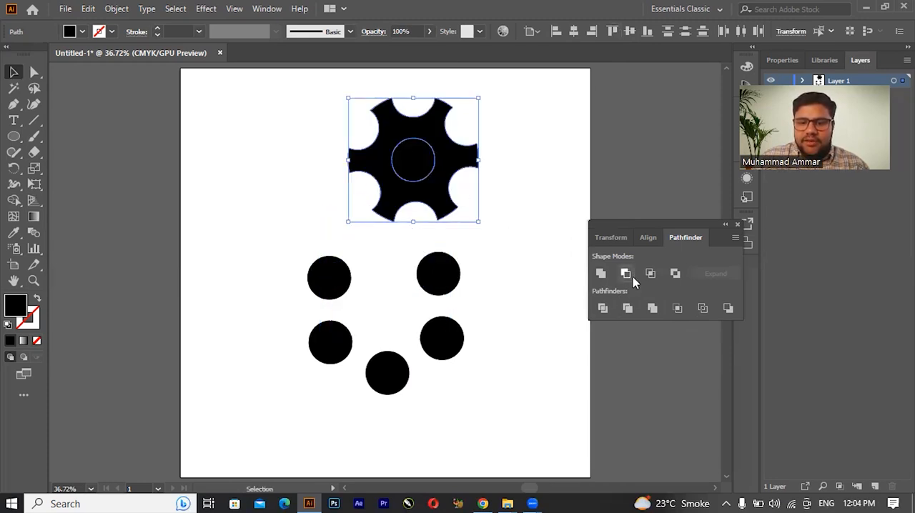
click(675, 277)
click(525, 132)
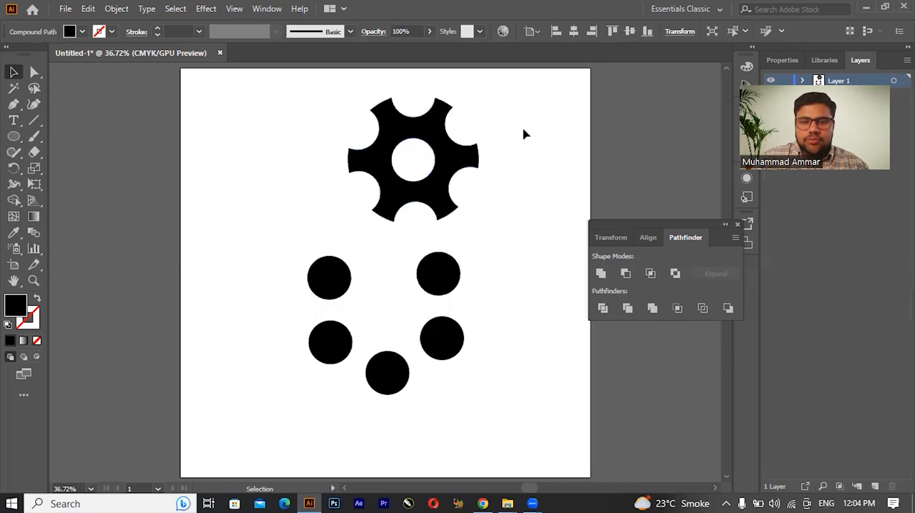
Step: Delete the gear and the five leftover circles to clear the artboard
click(432, 198)
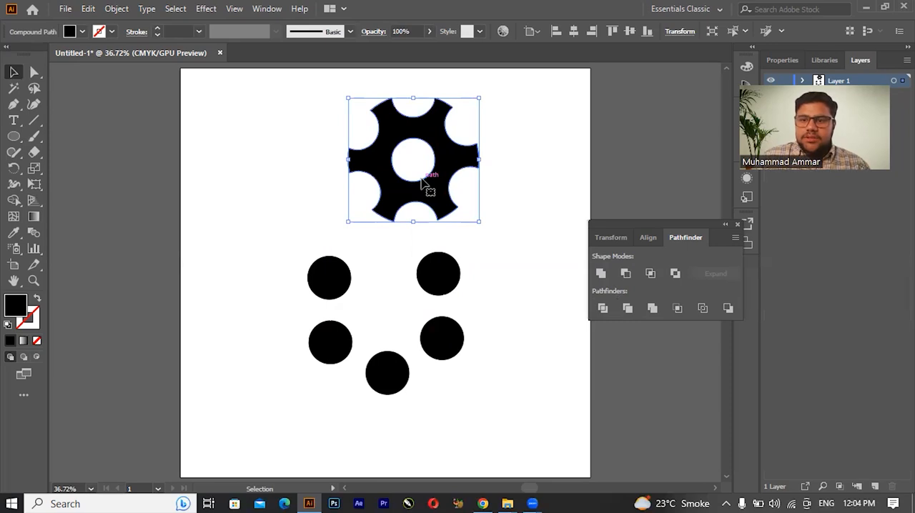
click(548, 227)
drag(260, 219, 498, 419)
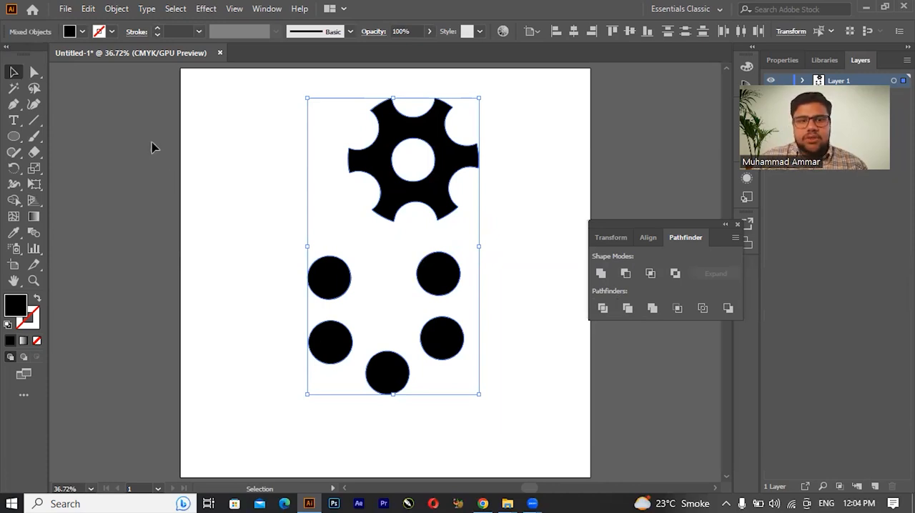
key(a)
key(v)
key(Delete)
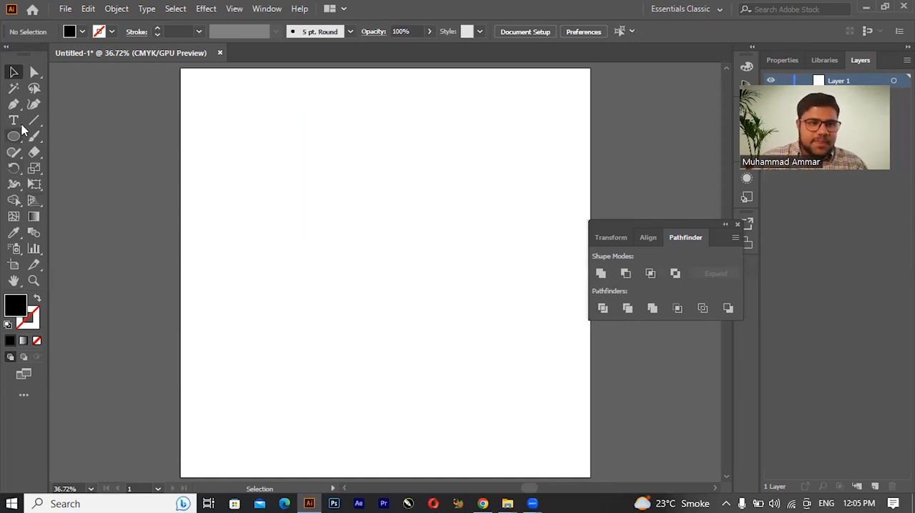
Step: Draw a black five-pointed star with the Star tool and move it toward the upper middle of the artboard
drag(18, 143, 76, 200)
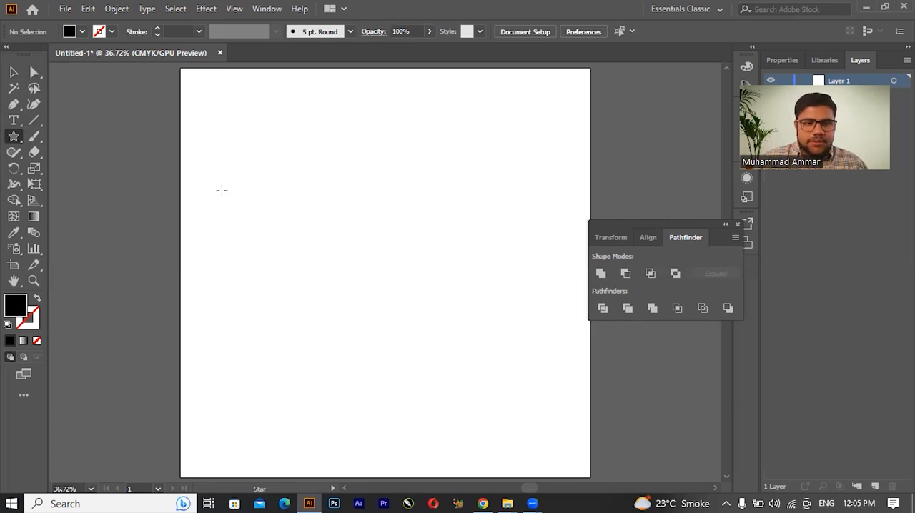
drag(282, 173, 327, 220)
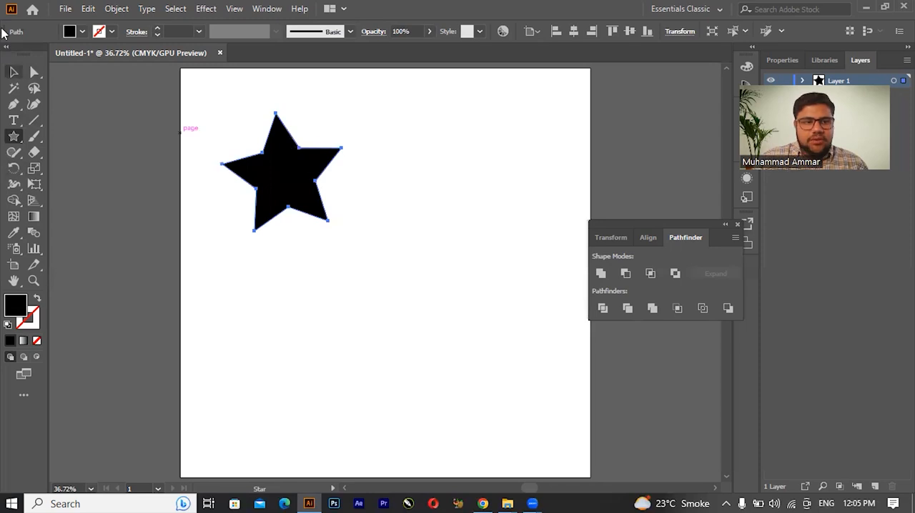
click(14, 72)
drag(263, 175, 342, 205)
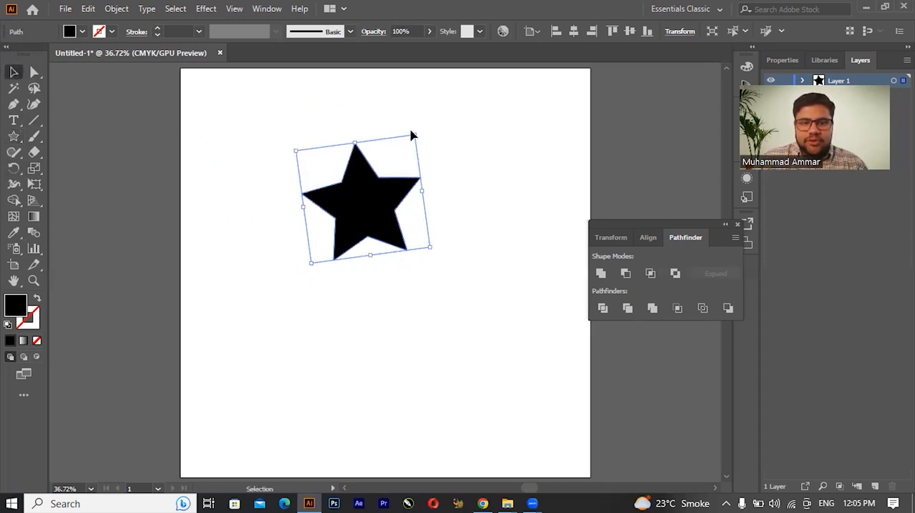
Step: Rotate the star upright and copy it to make a horizontal row of three overlapping stars
drag(417, 132, 427, 137)
key(ctrl+z)
drag(389, 200, 278, 190)
click(376, 182)
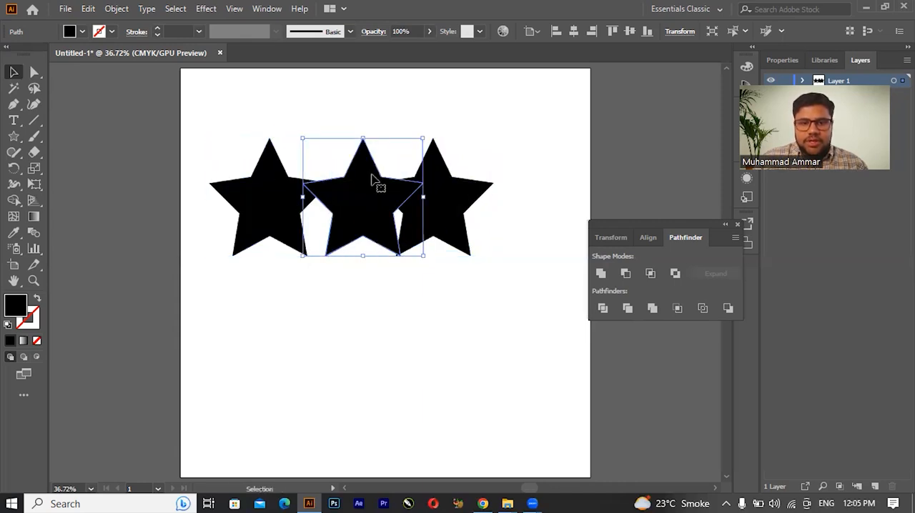
click(321, 128)
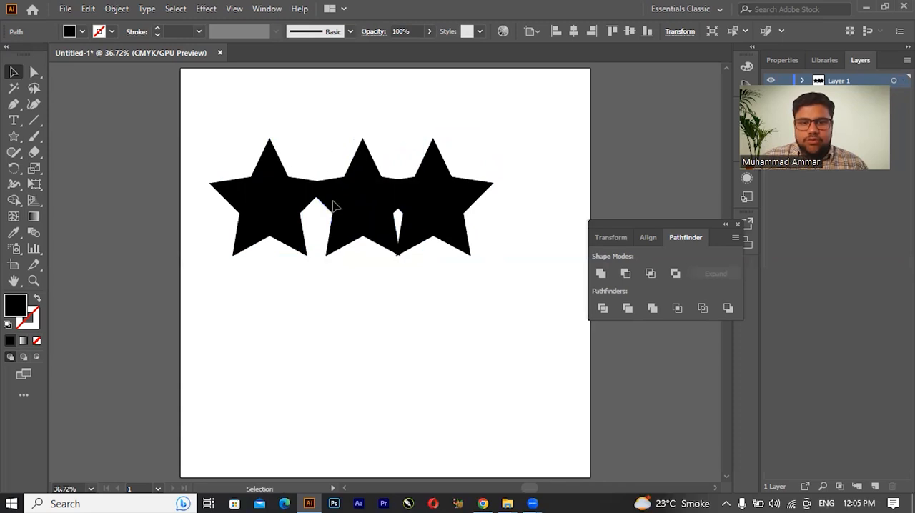
Step: Scale down the left star and move it right so it overlaps the upper left part of the middle star
click(341, 203)
click(275, 211)
drag(277, 210, 286, 211)
drag(220, 255, 241, 230)
drag(285, 201, 314, 203)
Step: Delete the large right star and place a copy of the smaller star on the middle star's right side
click(441, 219)
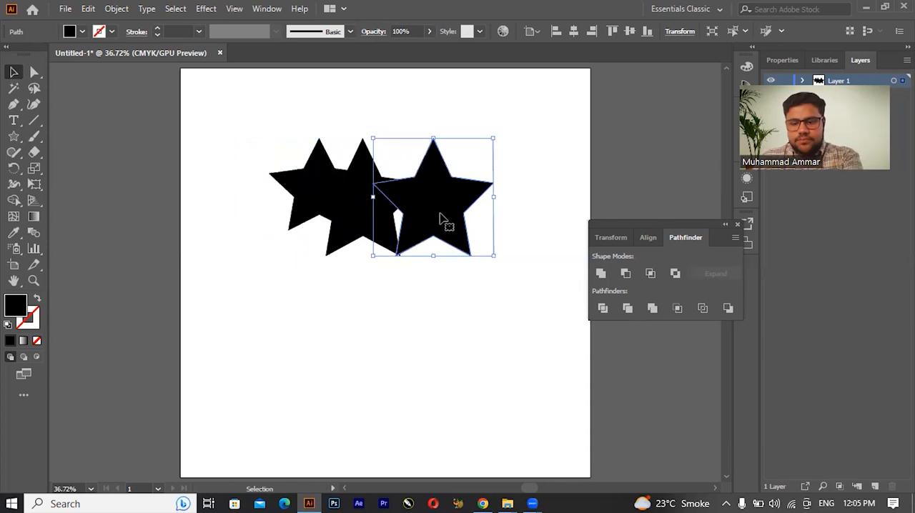
key(Delete)
click(306, 184)
drag(307, 184, 399, 197)
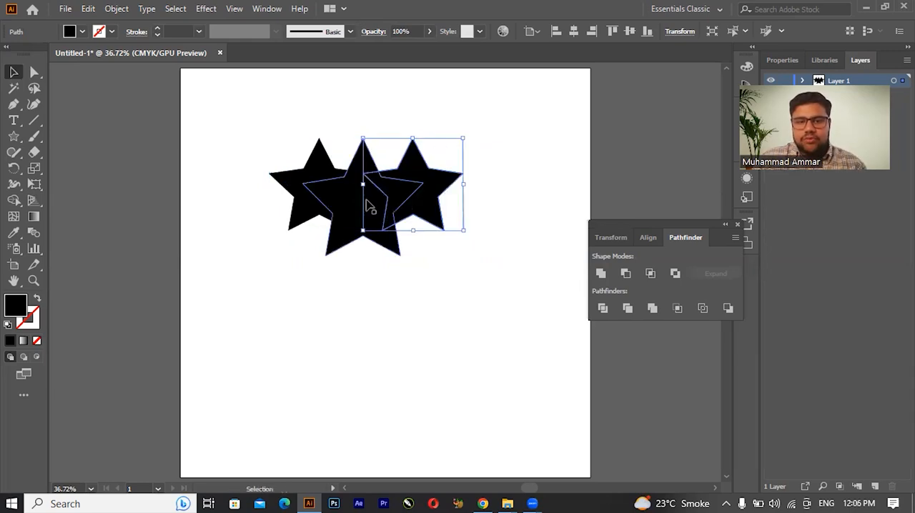
Step: Select all three stars, apply the Trim pathfinder, and try to move a piece to the right
click(361, 239)
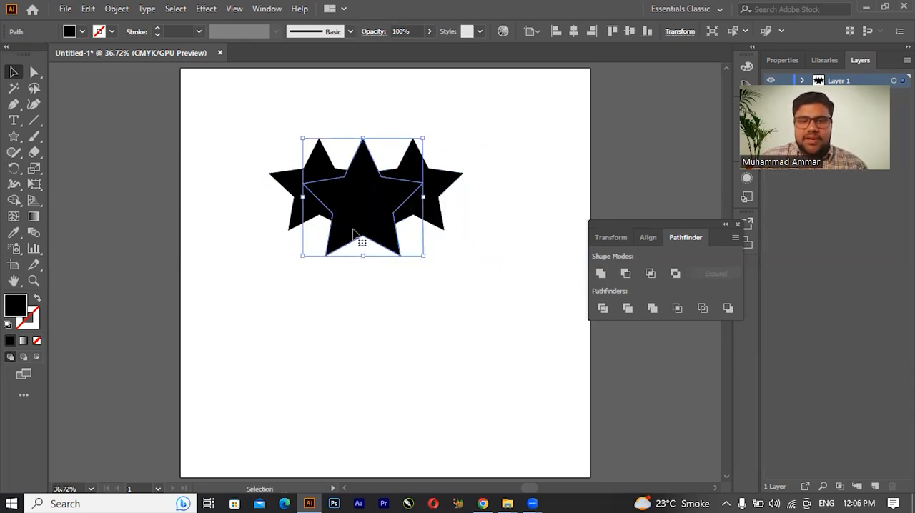
shift+click(436, 223)
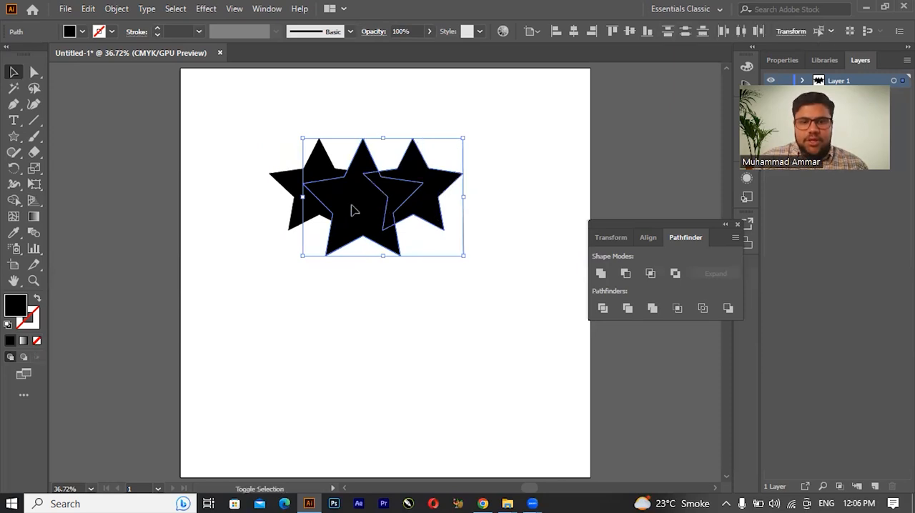
shift+click(302, 193)
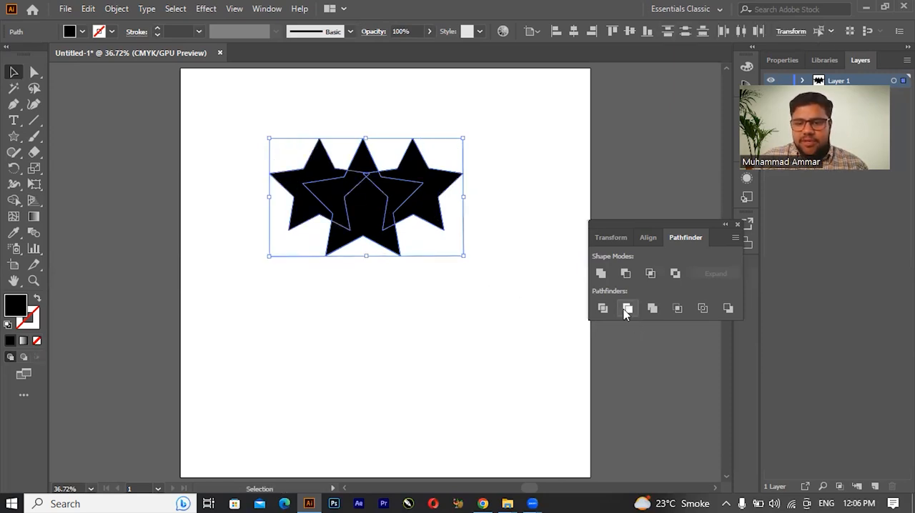
click(626, 309)
click(477, 218)
drag(401, 217, 491, 215)
Step: Undo the last move and the Trim operation on the three stars
key(a)
key(ctrl+z)
key(ctrl+z)
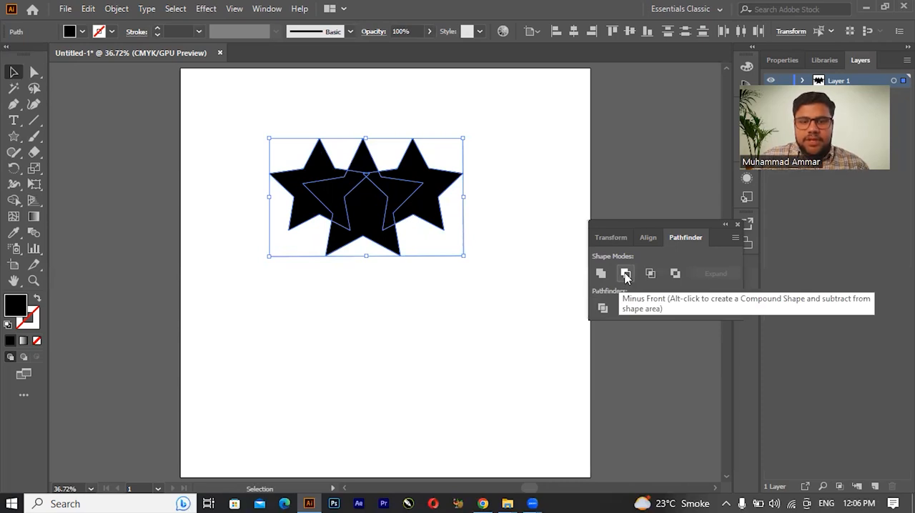
Step: Subtract the two smaller stars from the middle star with Minus Front, and undo the subtraction
click(625, 278)
click(408, 253)
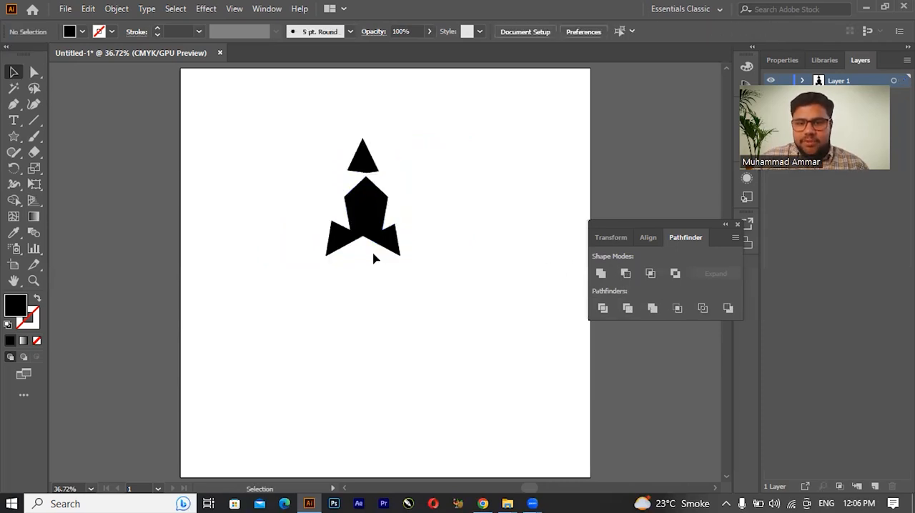
key(ctrl+z)
Step: Fill the large middle star with red and deselect it
click(442, 293)
click(378, 229)
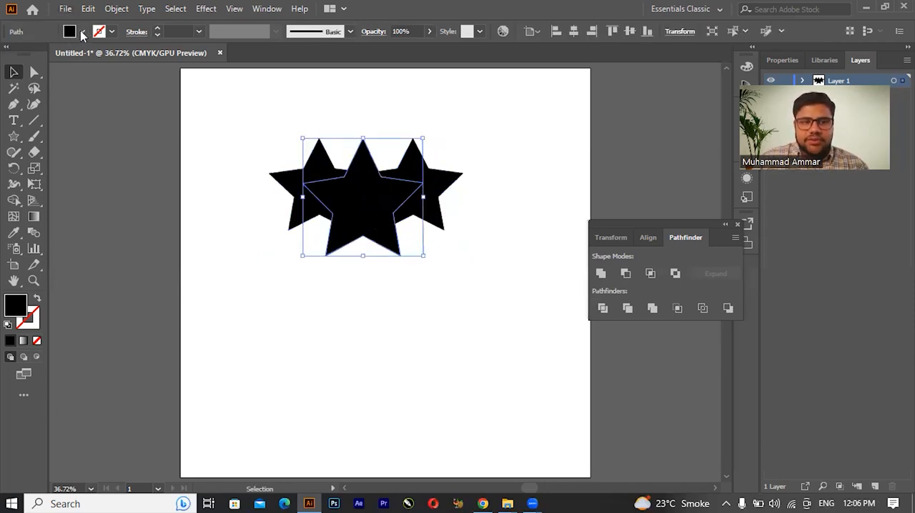
click(83, 31)
click(46, 56)
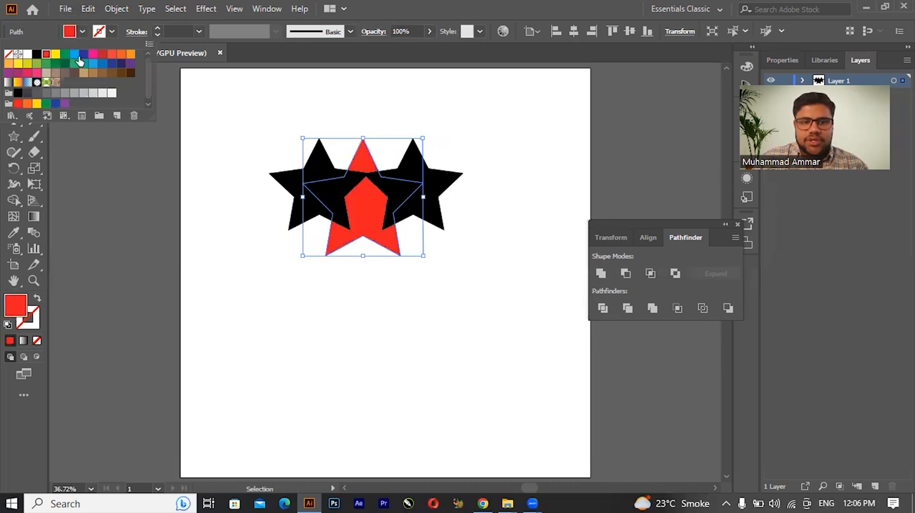
click(366, 286)
click(270, 179)
click(346, 219)
click(381, 236)
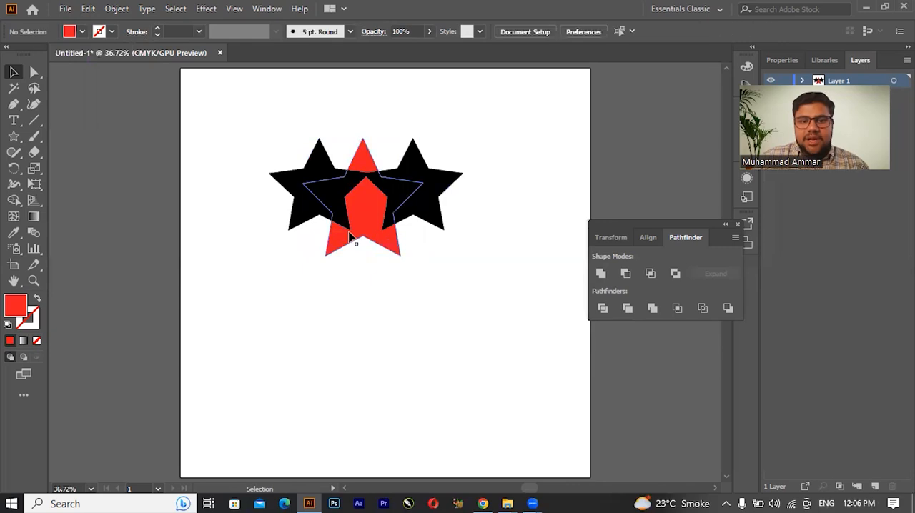